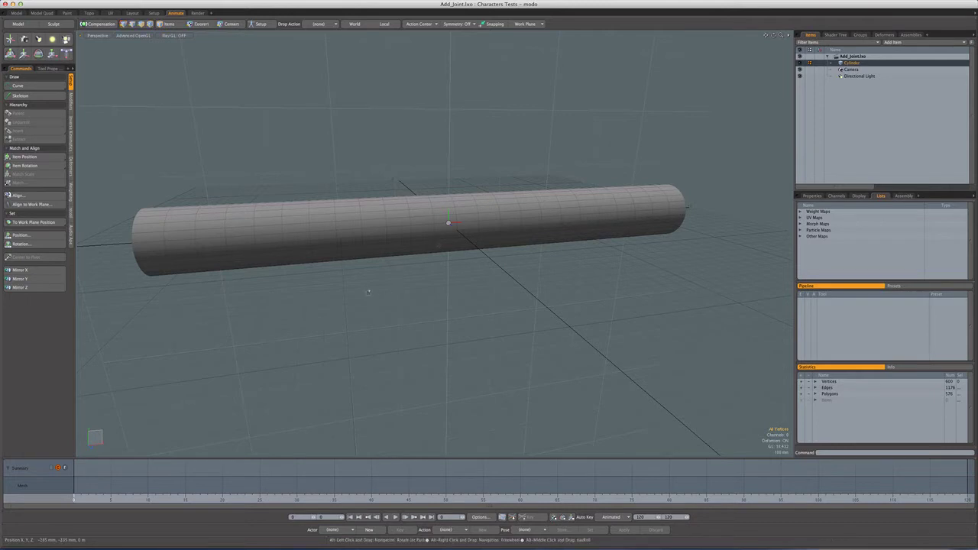
Enter Setup mode with the Skeleton tool active, its properties shown, and the viewport in Front view
left_click_drag(367, 293, 335, 289, "alt")
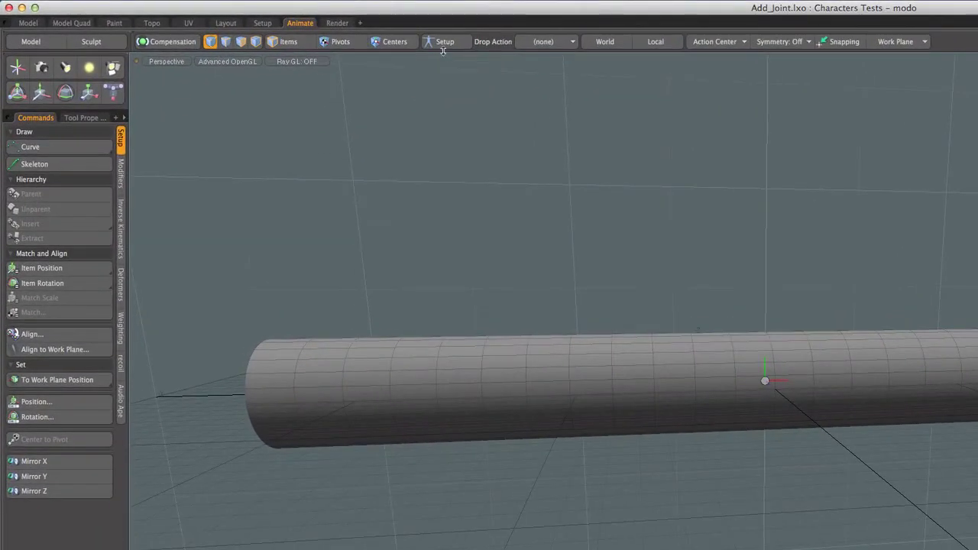
left_click(258, 26)
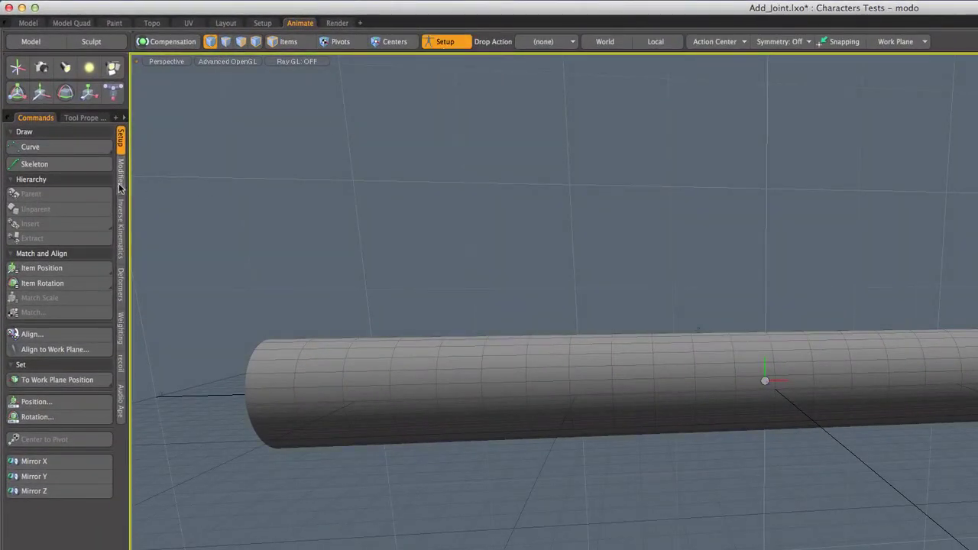
left_click(65, 168)
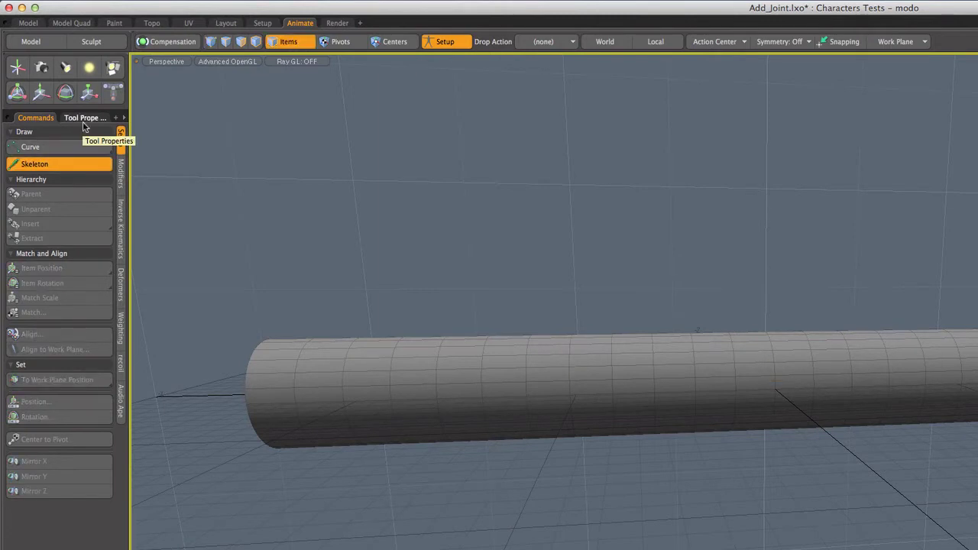
left_click(84, 120)
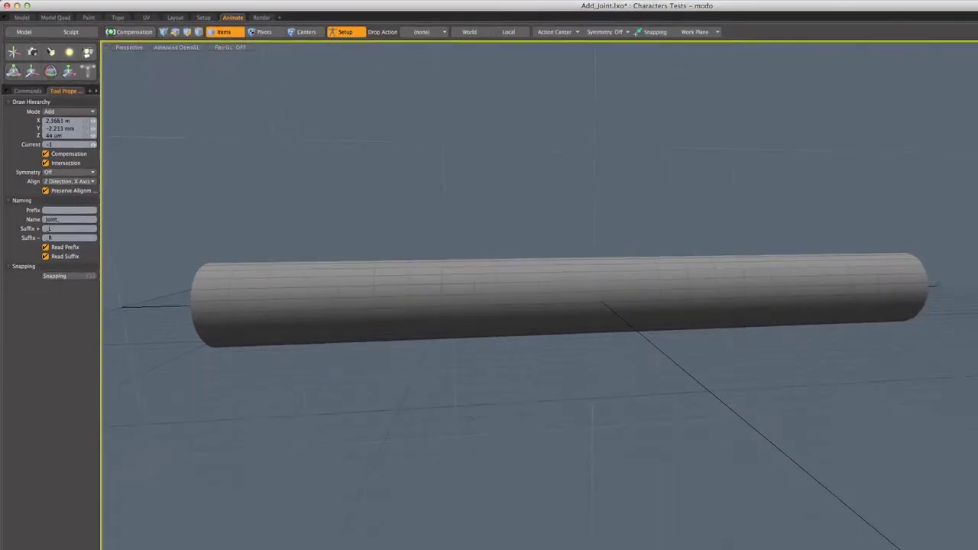
key("ctrl+space")
left_click(365, 320)
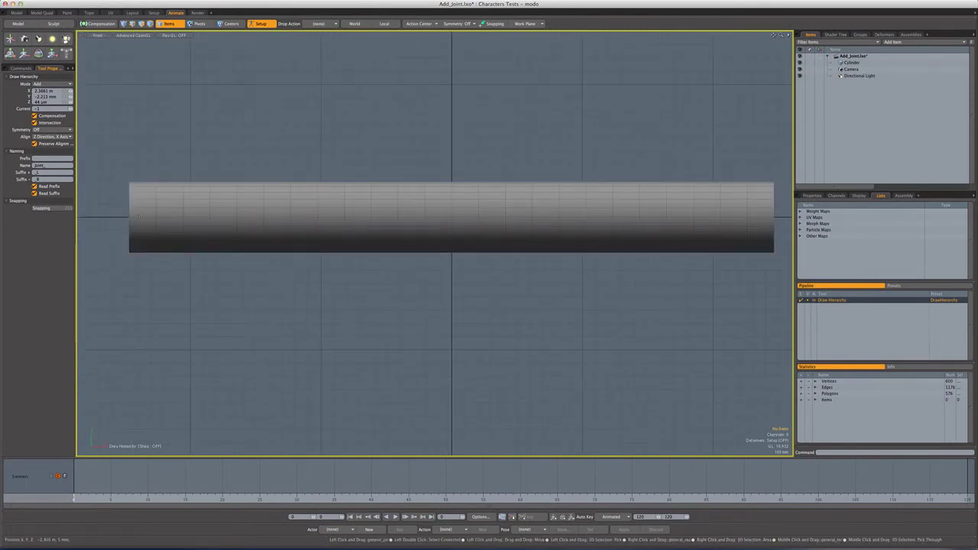
Place five joints in a straight line from the cylinder's left end to its right end
left_click(138, 217)
left_click(290, 217)
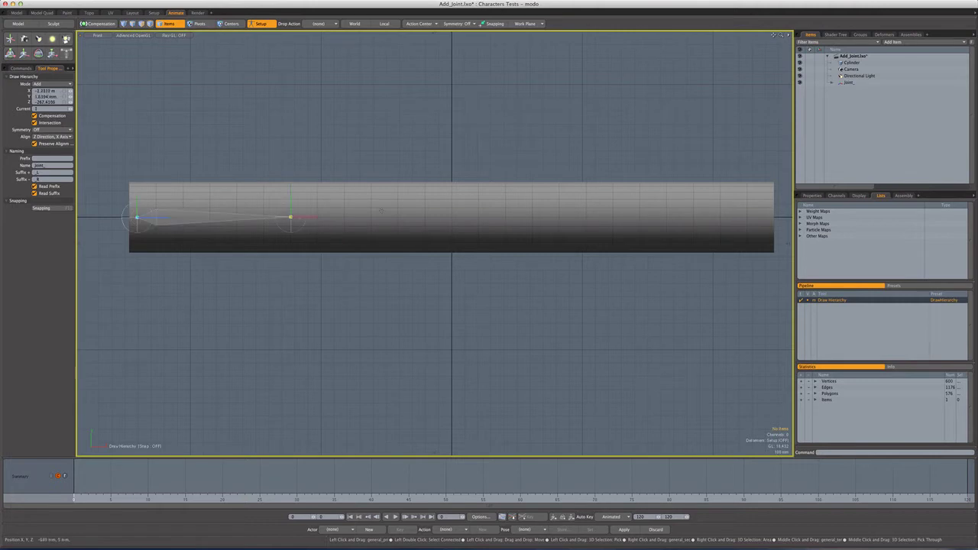
left_click(425, 217)
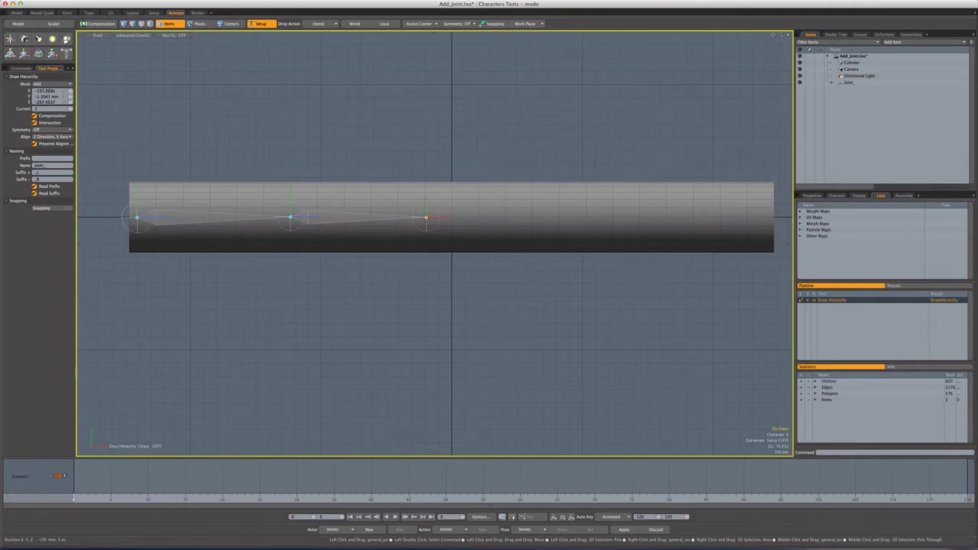
left_click(585, 217)
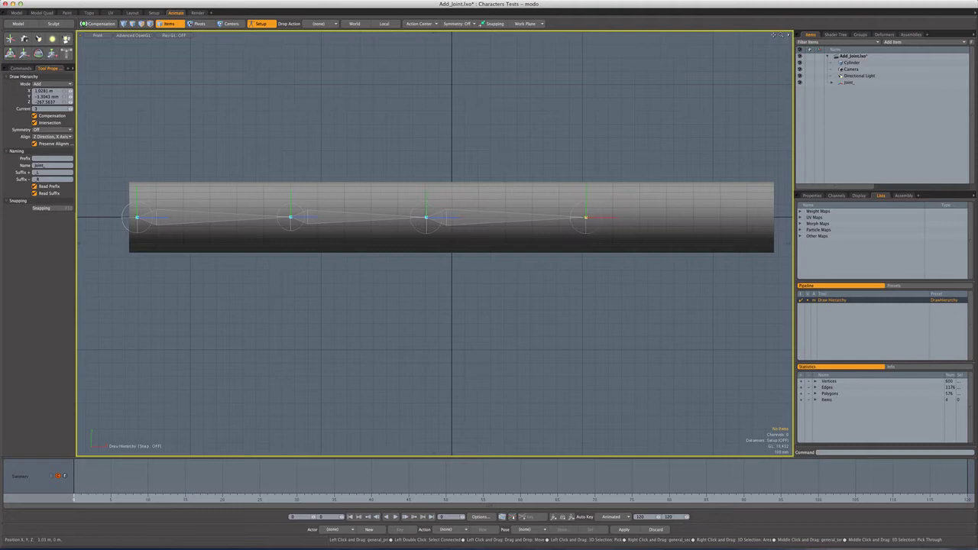
left_click(759, 217)
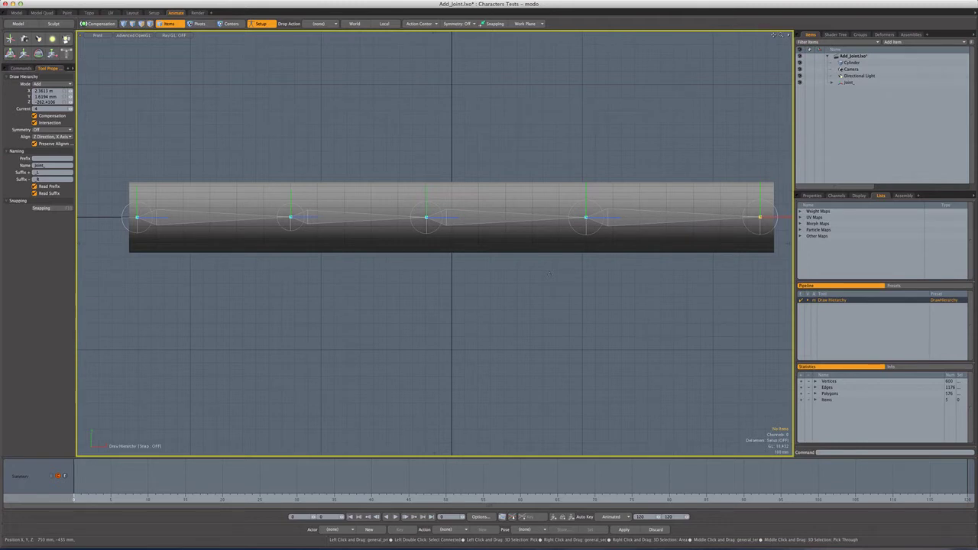
Finish the joint chain and return the viewport to Perspective
key("q")
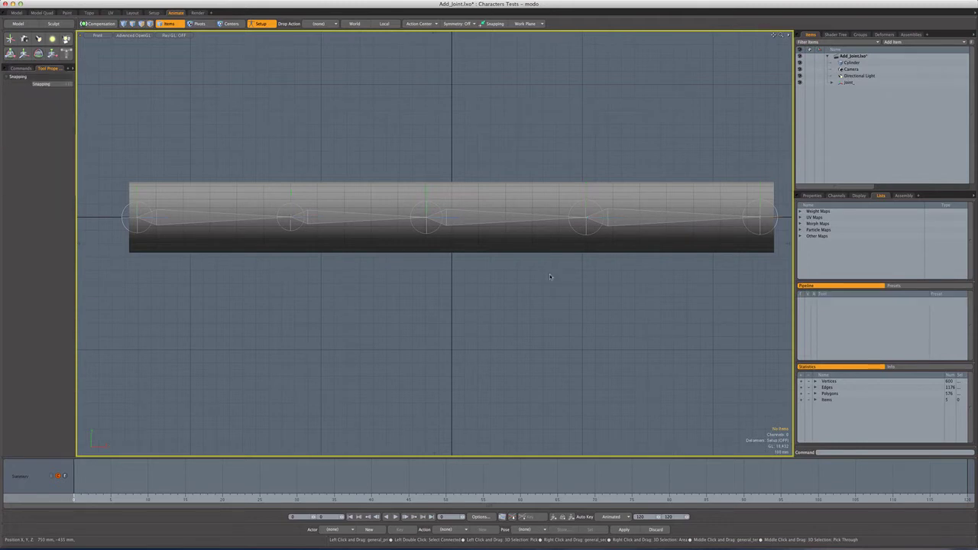
key("ctrl+space")
left_click(563, 276)
left_click_drag(563, 276, 498, 291, "alt")
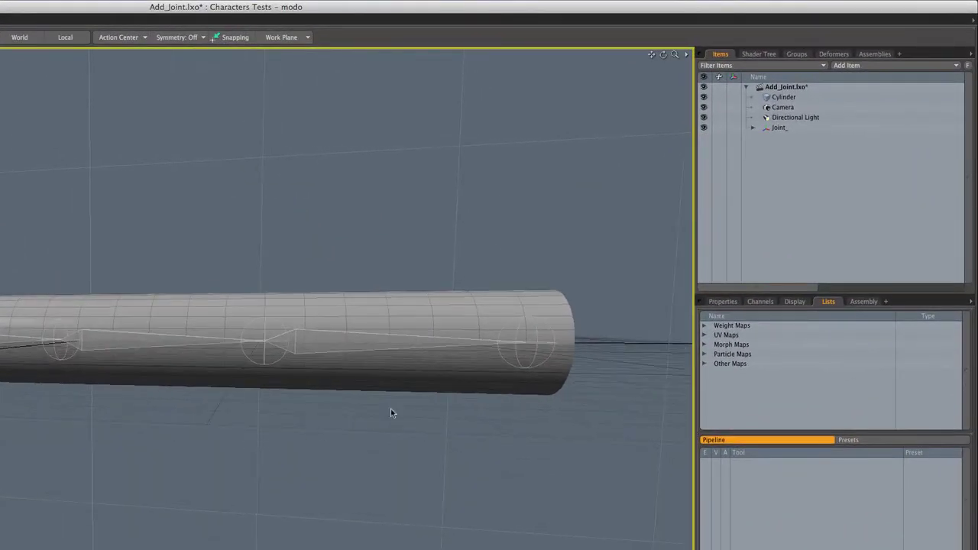
Expand the joint hierarchy in Items and rename the top joint to Joint_Root
left_click(752, 130)
left_click(779, 127)
right_click(787, 129)
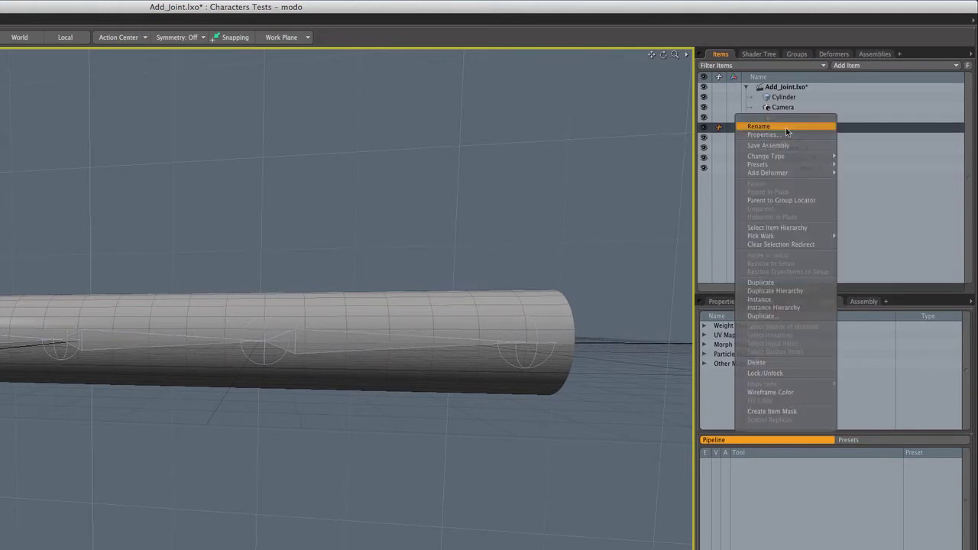
left_click(787, 128)
key("Right")
type("Root")
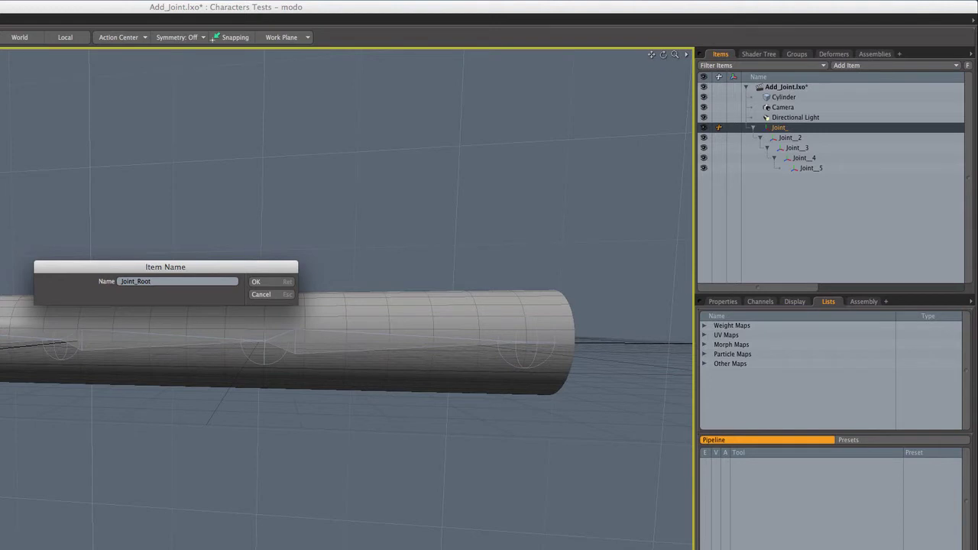
key("Return")
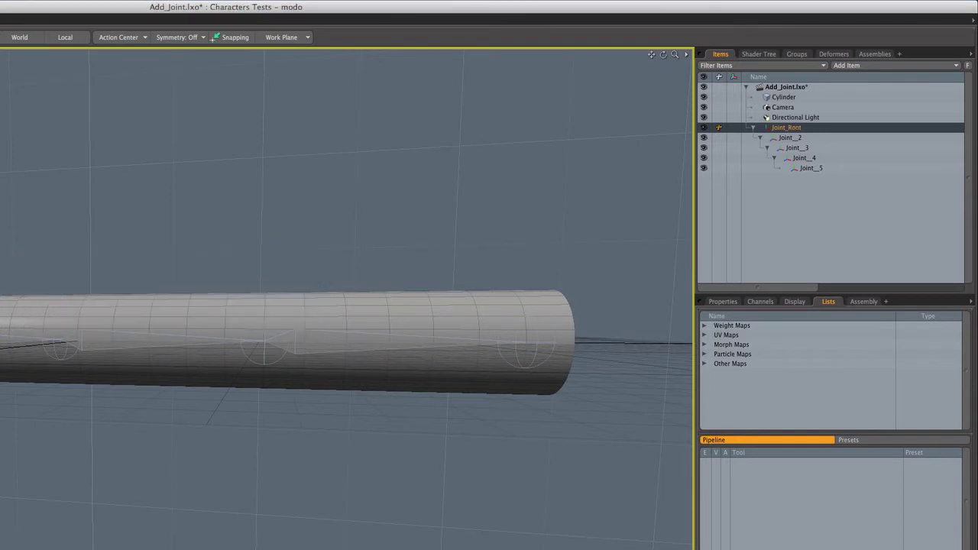
Rename the last joint, Joint_5, to Joint_End
left_click(795, 138)
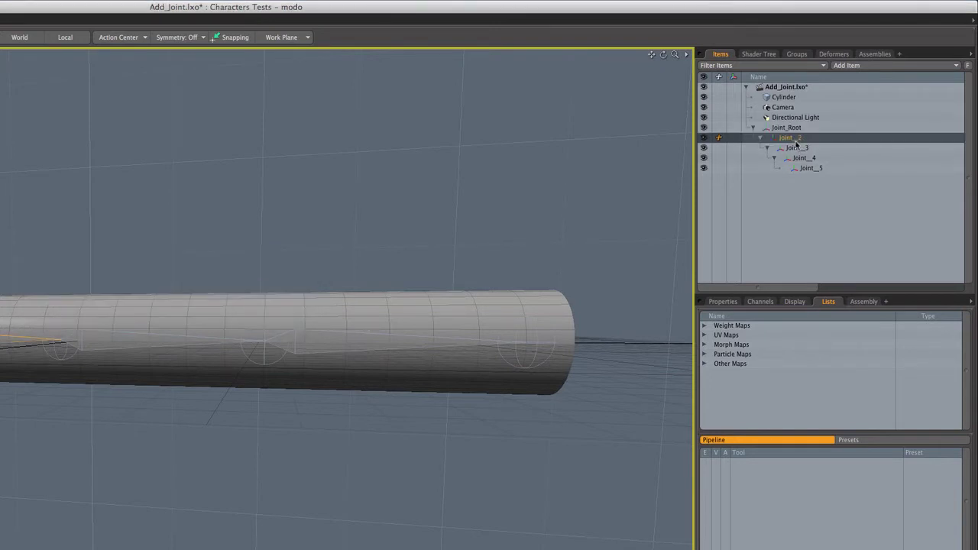
left_click(798, 149)
left_click(800, 157)
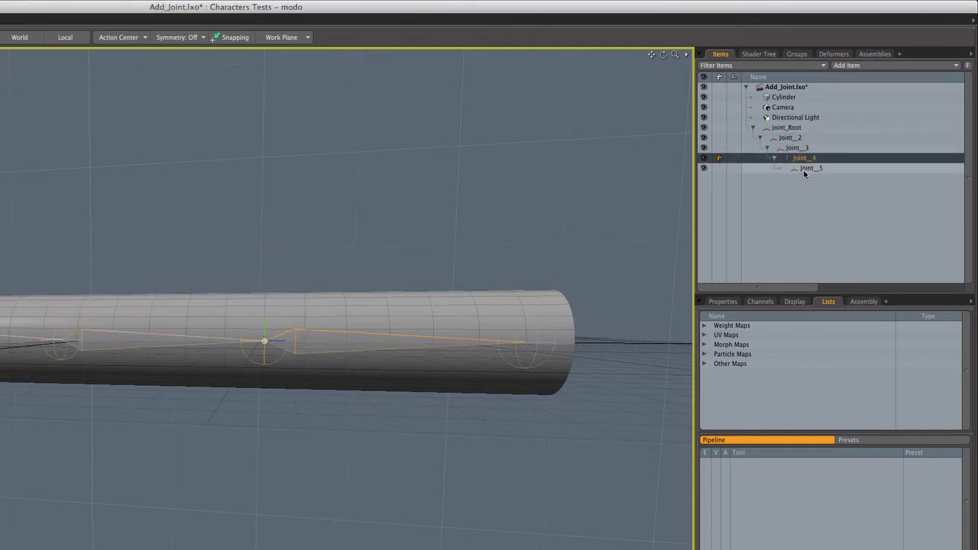
left_click(806, 168)
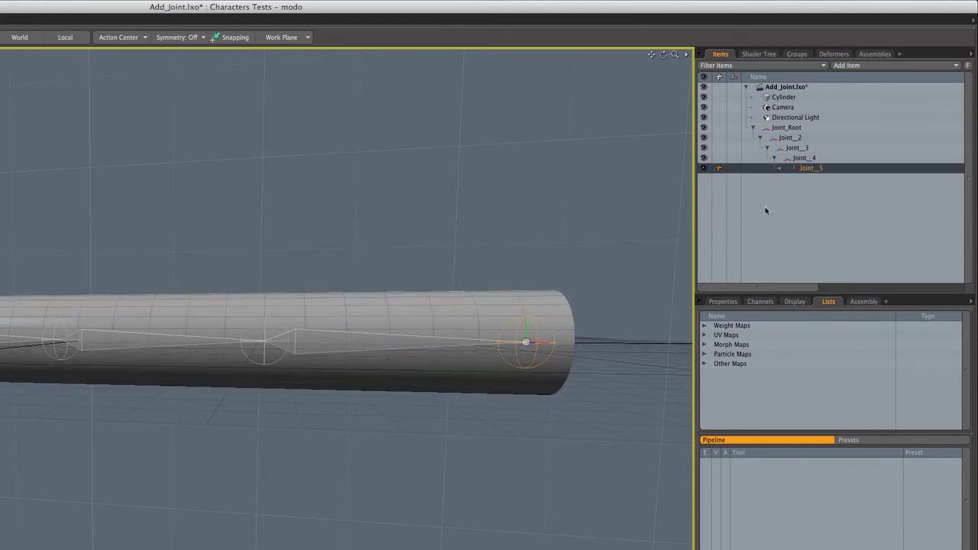
right_click(820, 169)
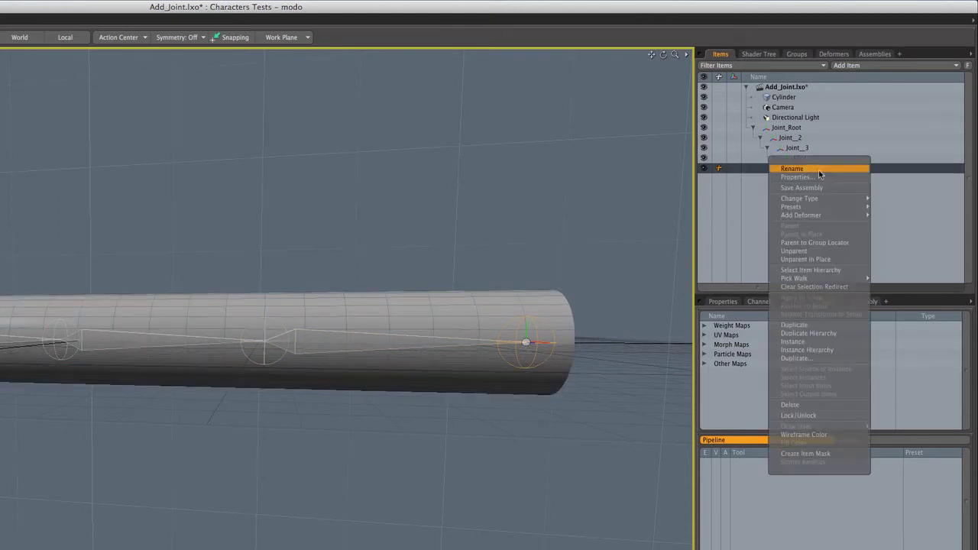
left_click(794, 168)
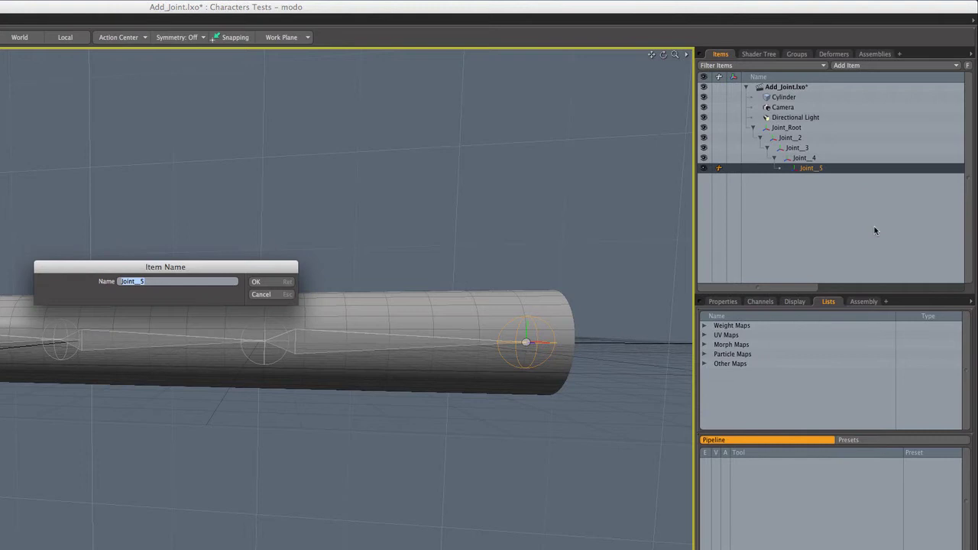
key("Right")
key("BackSpace")
type("End")
key("Return")
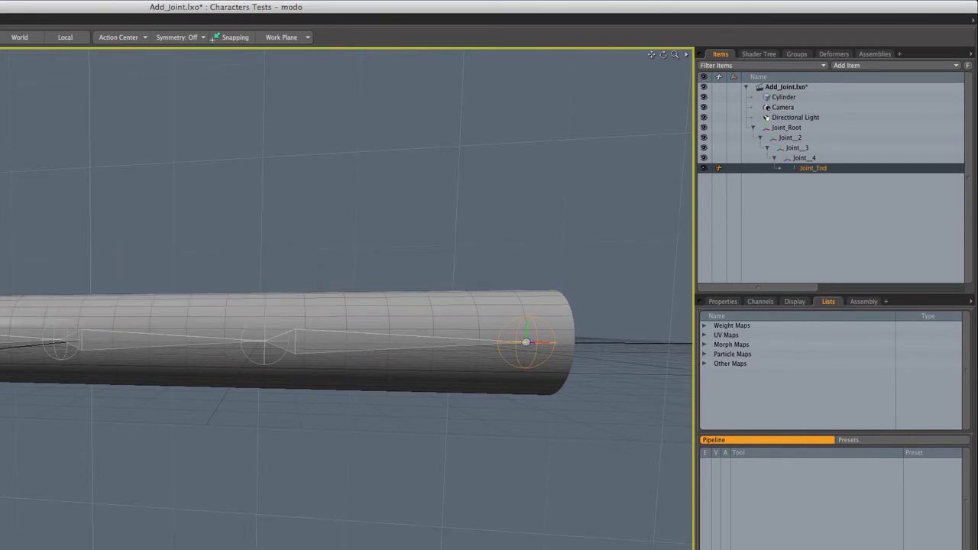
Select Joint_Root and bring the Commands tab back into the left panel
left_click(795, 128)
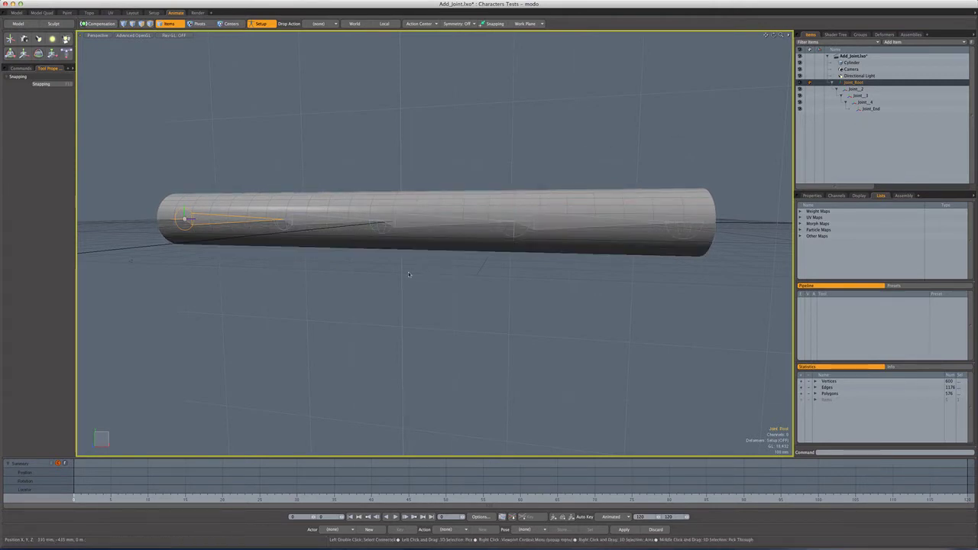
left_click_drag(409, 275, 229, 222, "alt")
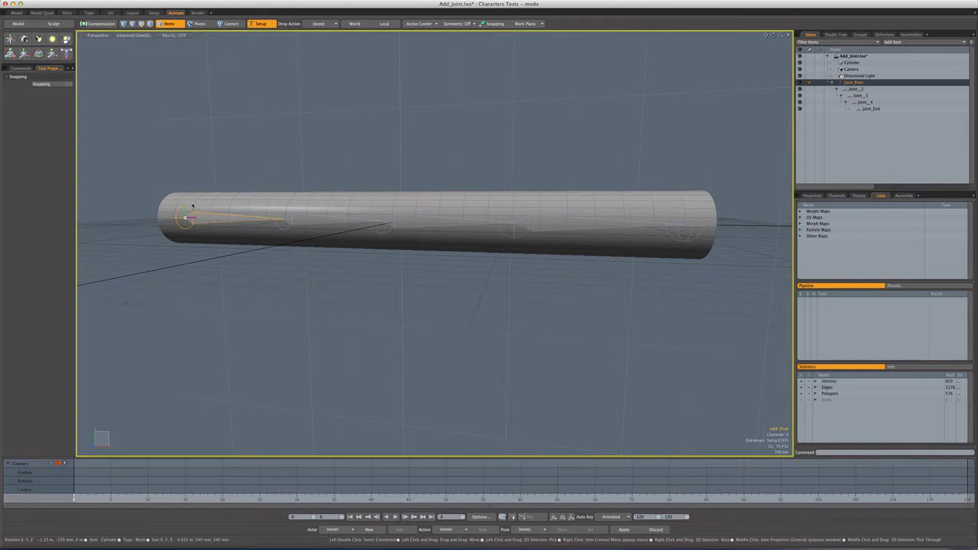
left_click(20, 68)
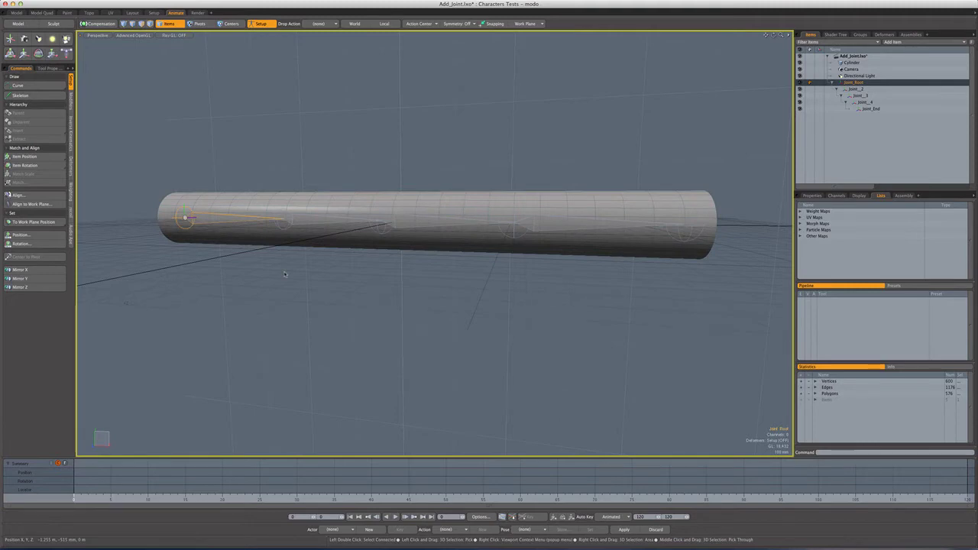
Select the joints and cylinder, then apply a Bind with Bind Type set to Heat
left_click_drag(285, 274, 289, 276, "alt")
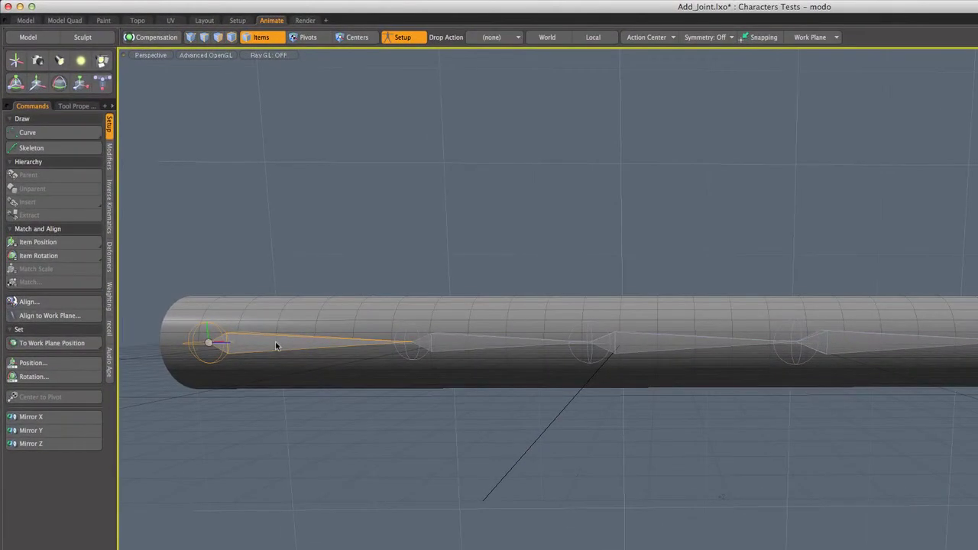
left_click(314, 317, "shift")
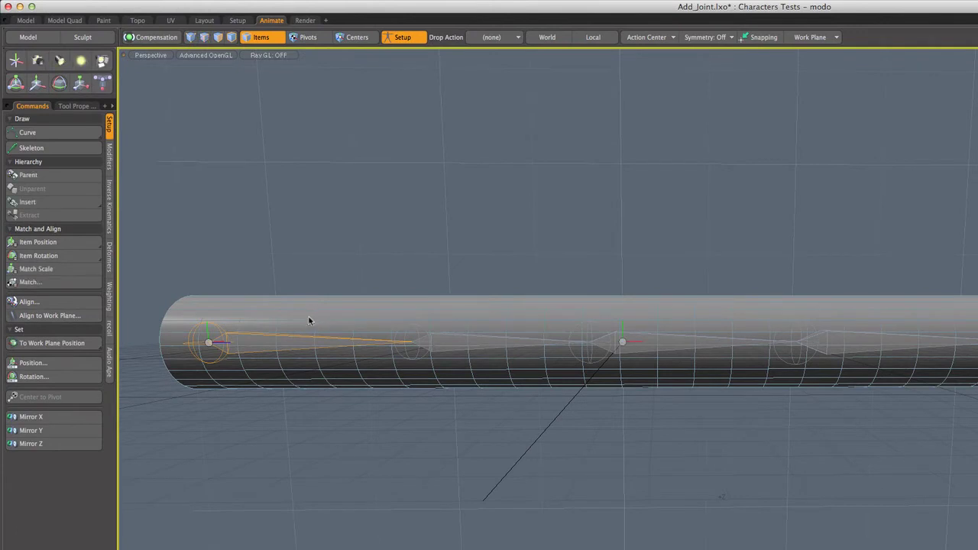
left_click(192, 313, "shift")
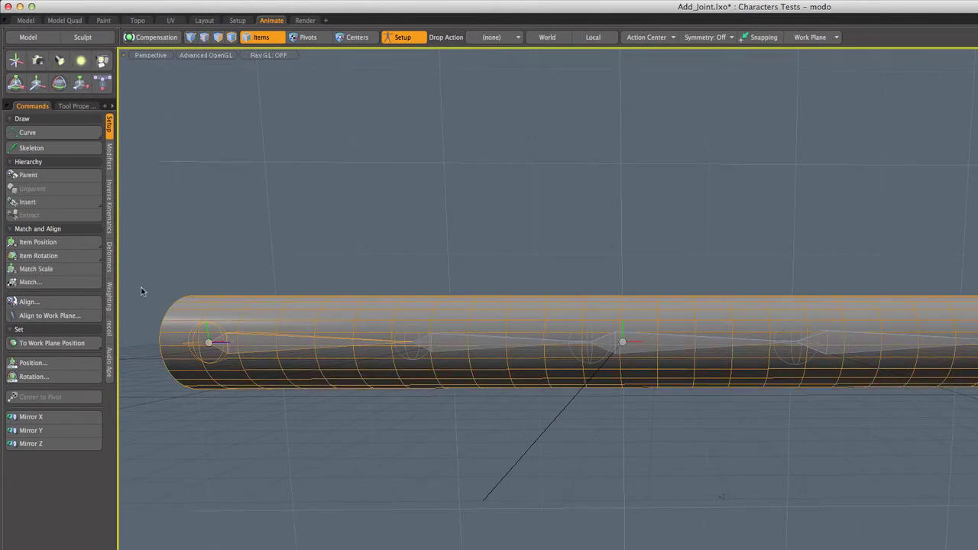
left_click(110, 260)
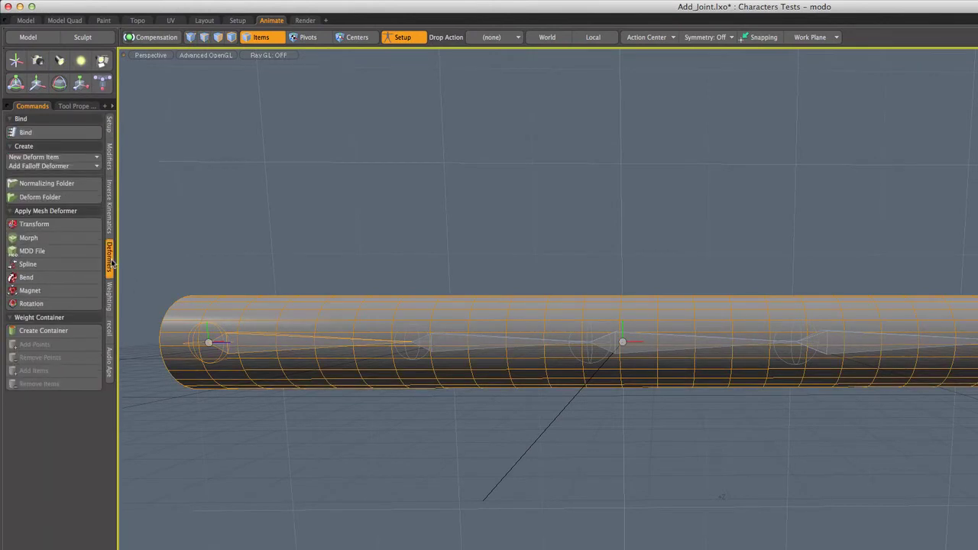
left_click(65, 136)
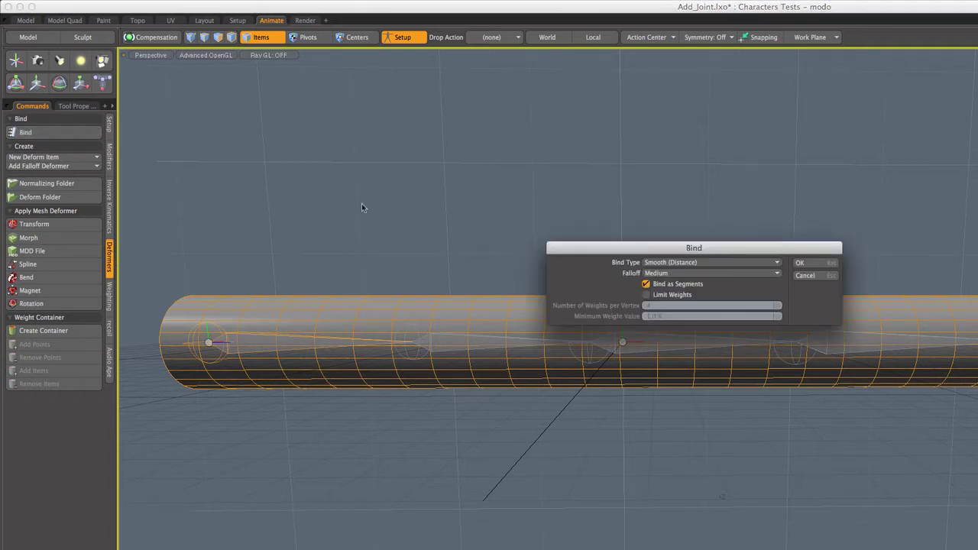
left_click(718, 263)
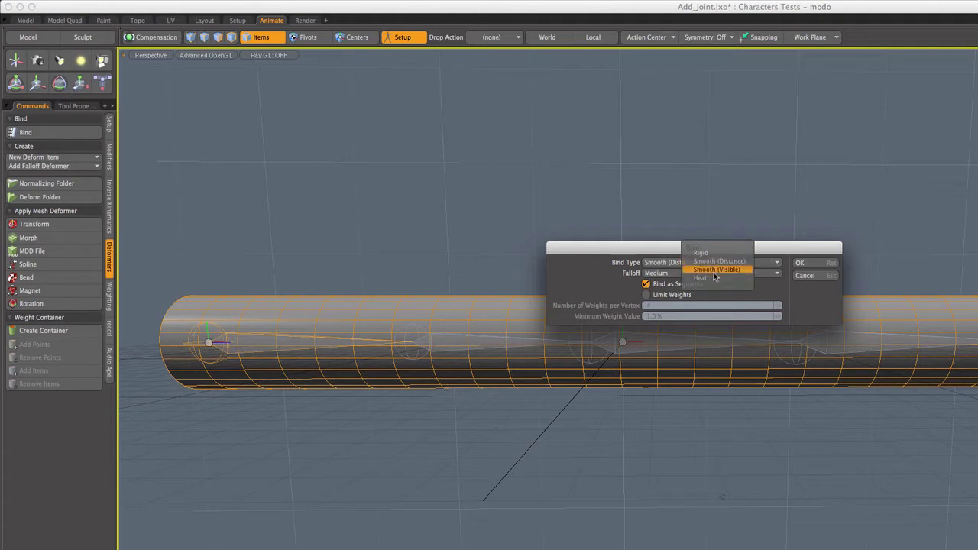
left_click(703, 269)
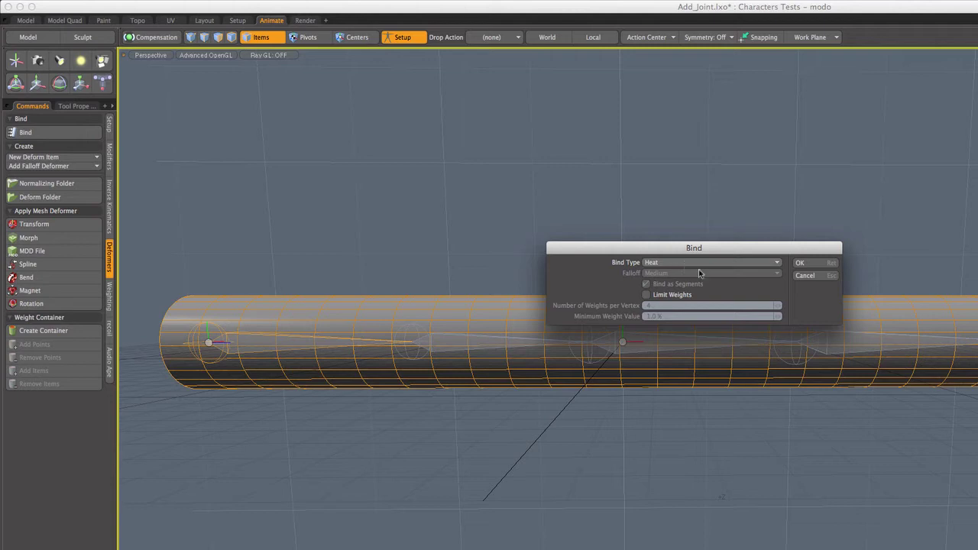
left_click(808, 263)
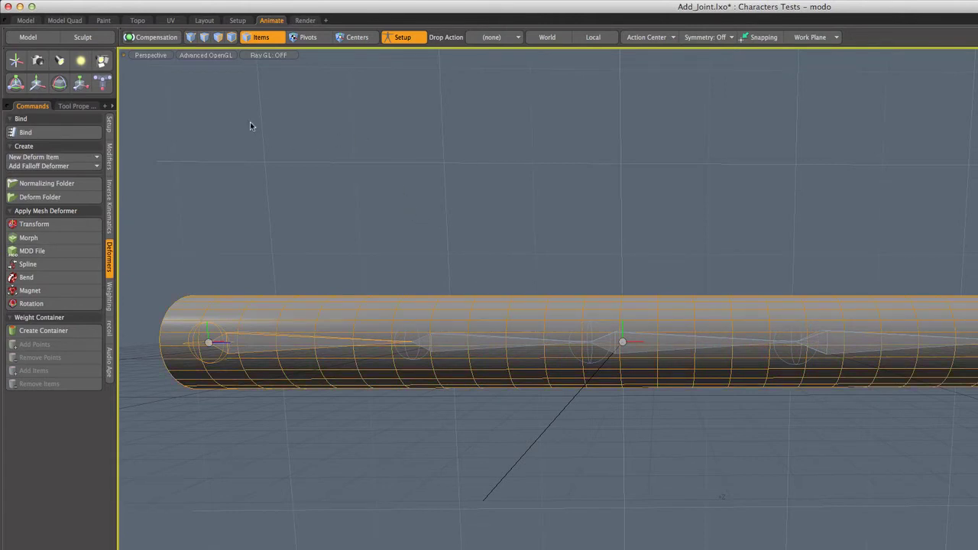
Change the viewport shading from Advanced OpenGL to Vertex Map
left_click(208, 55)
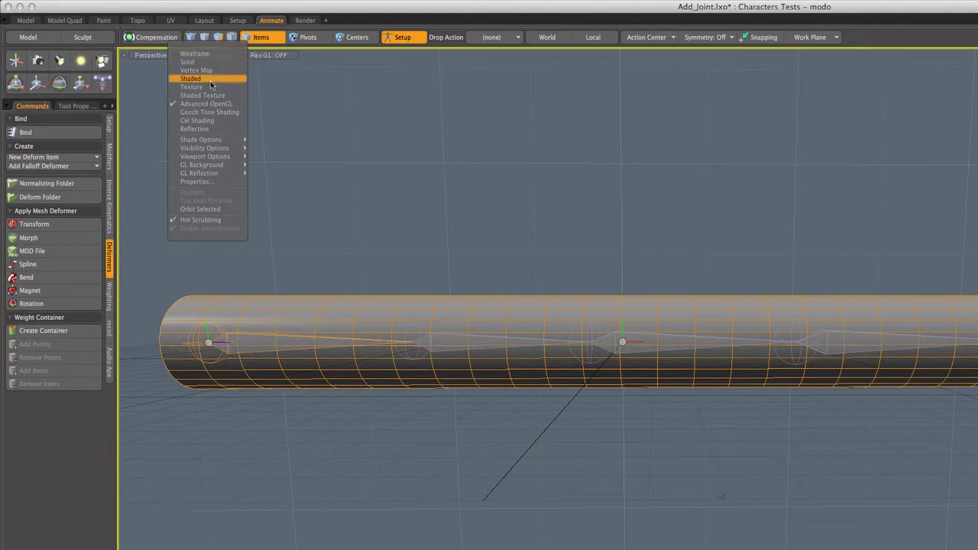
left_click(210, 72)
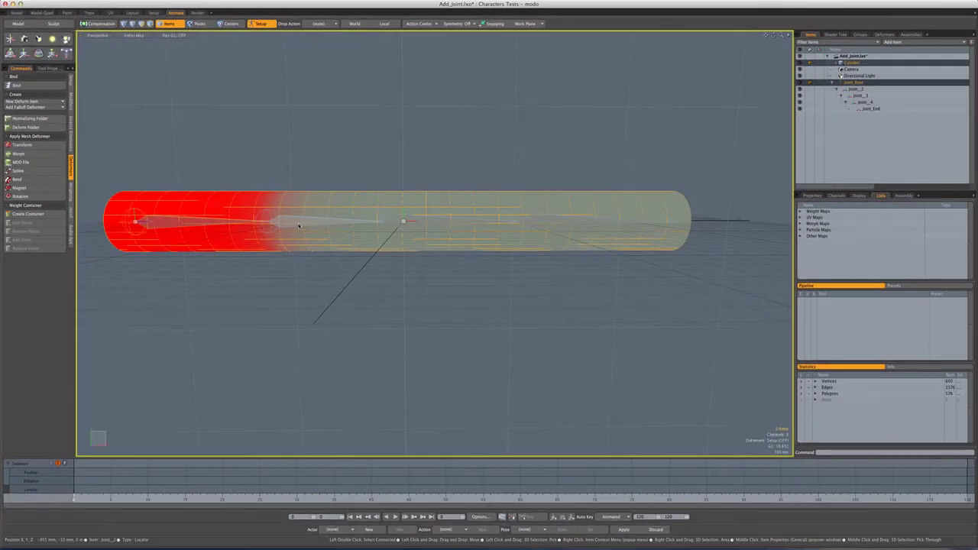
left_click(573, 352)
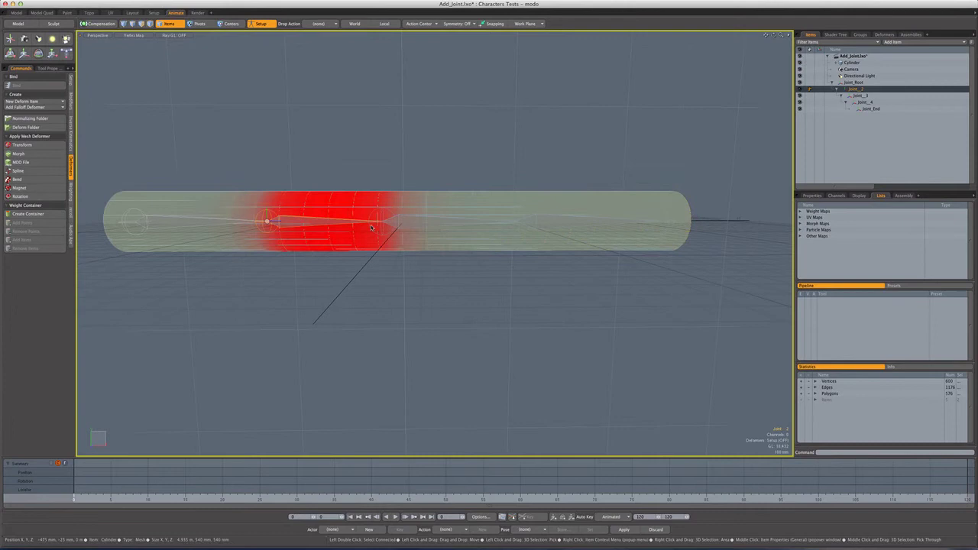
left_click(466, 229)
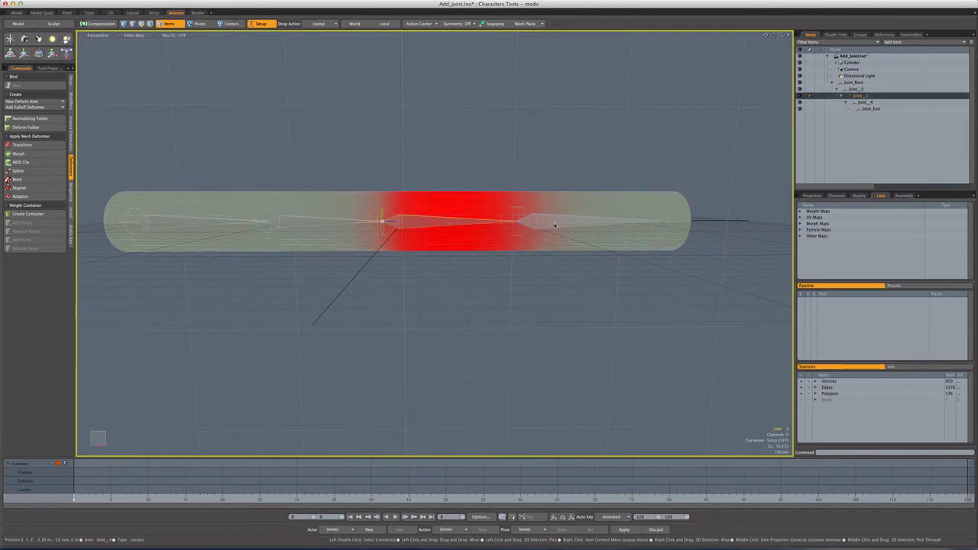
left_click(555, 225)
left_click(439, 223)
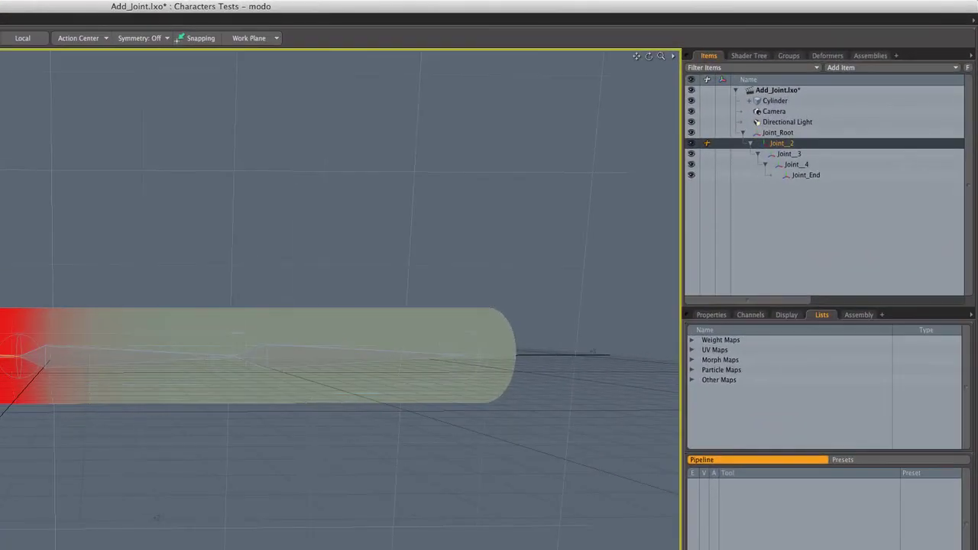
left_click(134, 221)
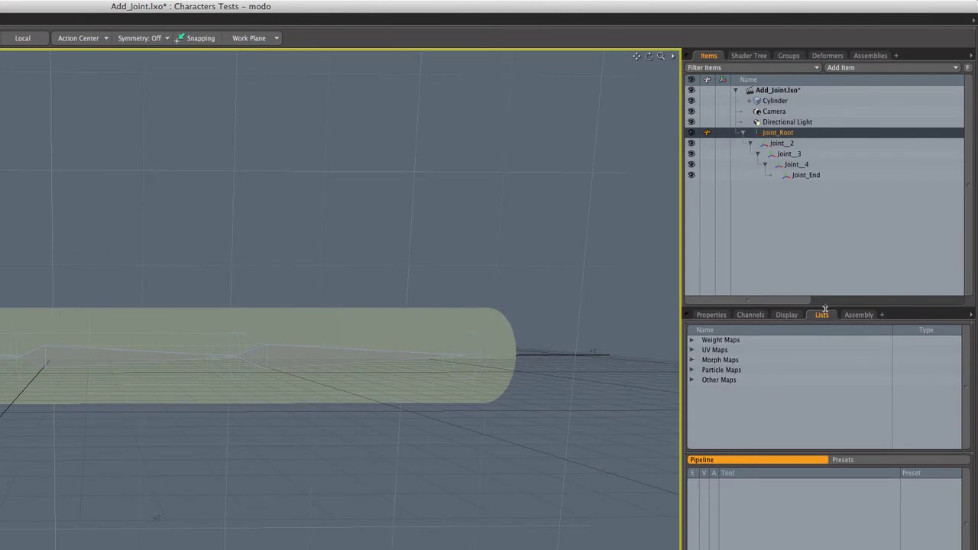
Expand Weight Maps and preview each joint's map, Joint_Root through Joint_4, on the cylinder
left_click(690, 340)
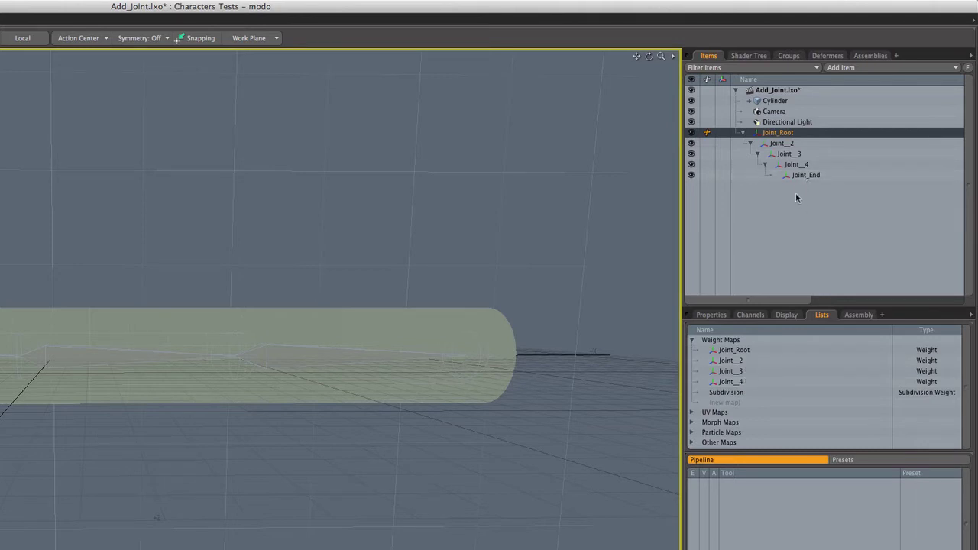
left_click(734, 350)
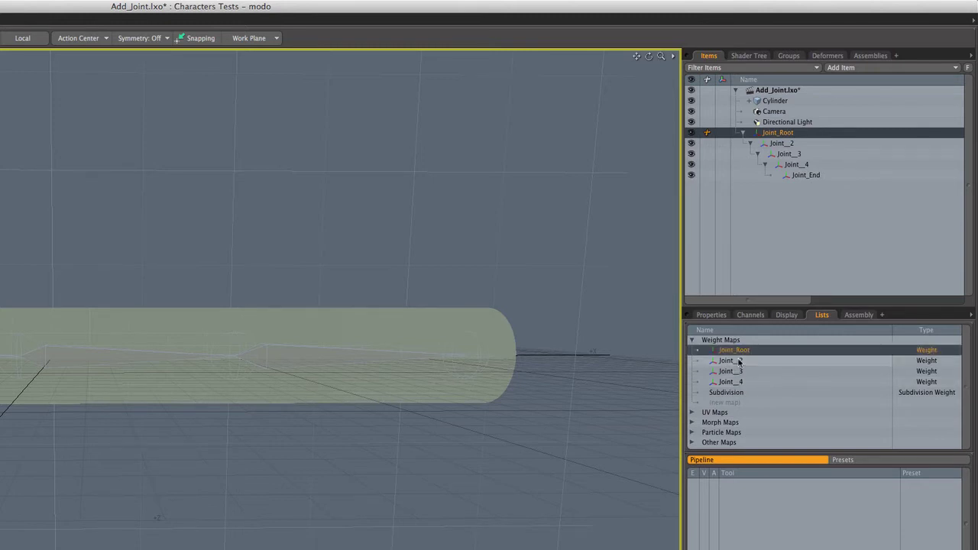
left_click(738, 360)
left_click(740, 371)
left_click(740, 382)
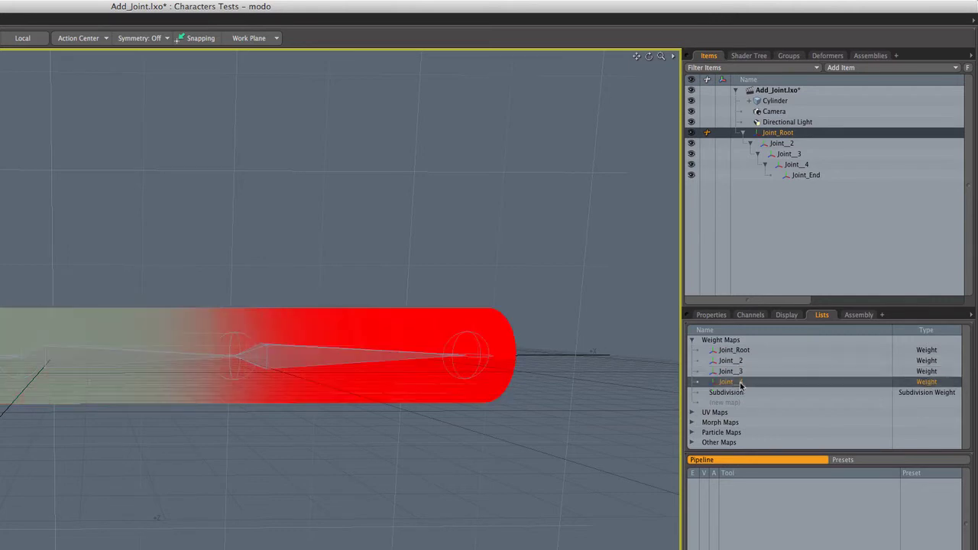
left_click(738, 372)
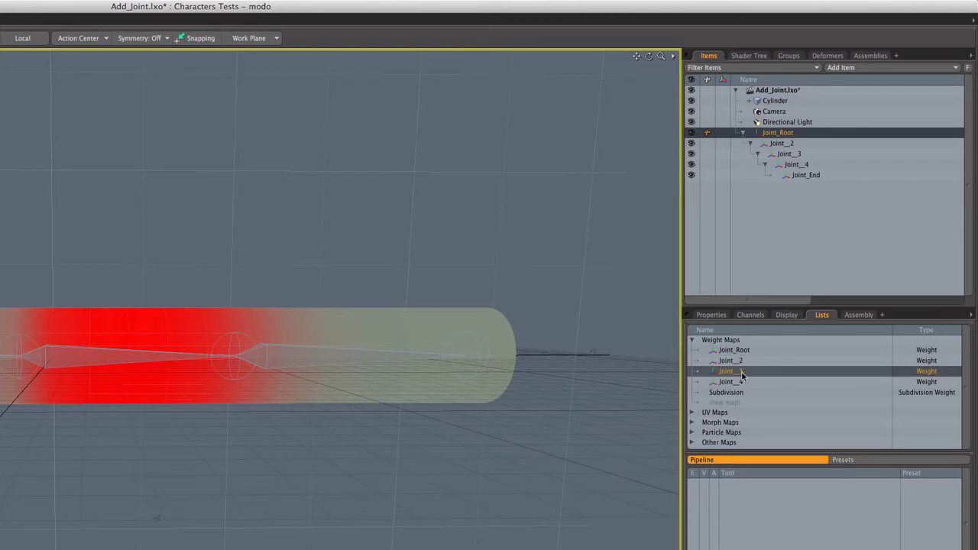
left_click(741, 373, "ctrl")
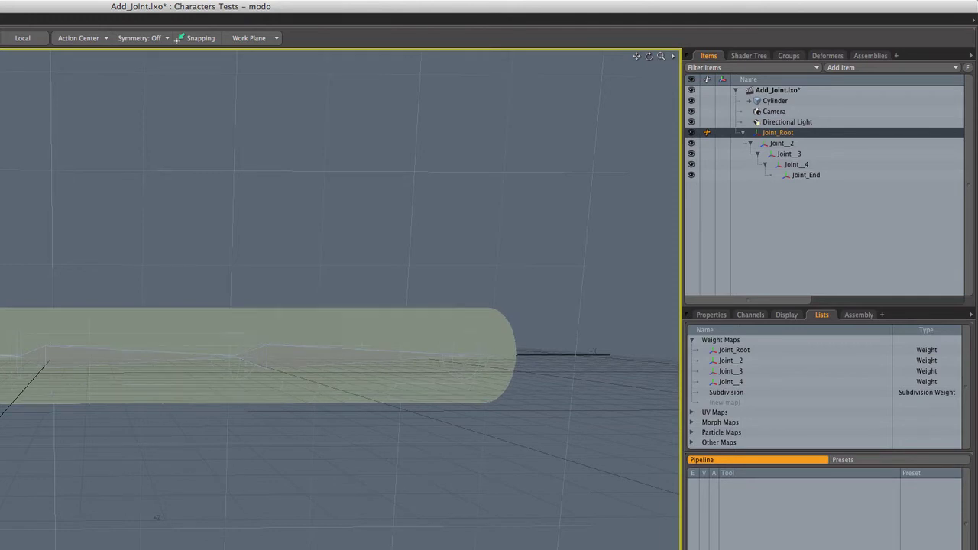
key("Down")
key("Down")
key("Up")
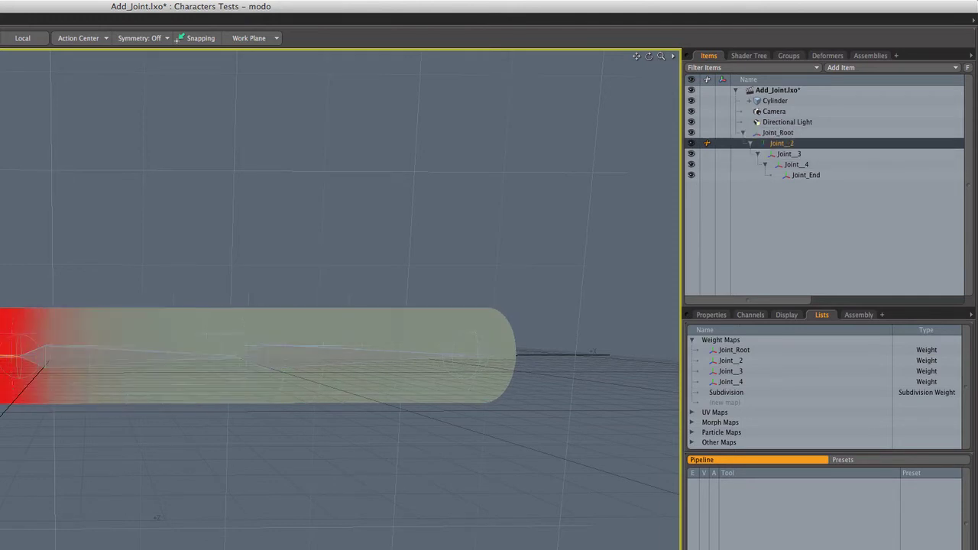
key("Up")
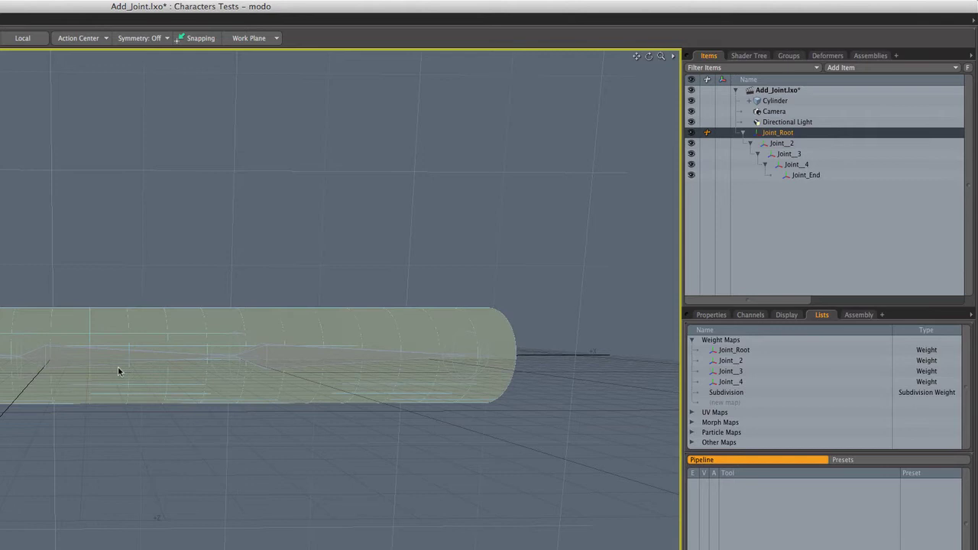
Expand Cylinder in the Items list to reveal its Normalizing Folder
left_click(748, 103)
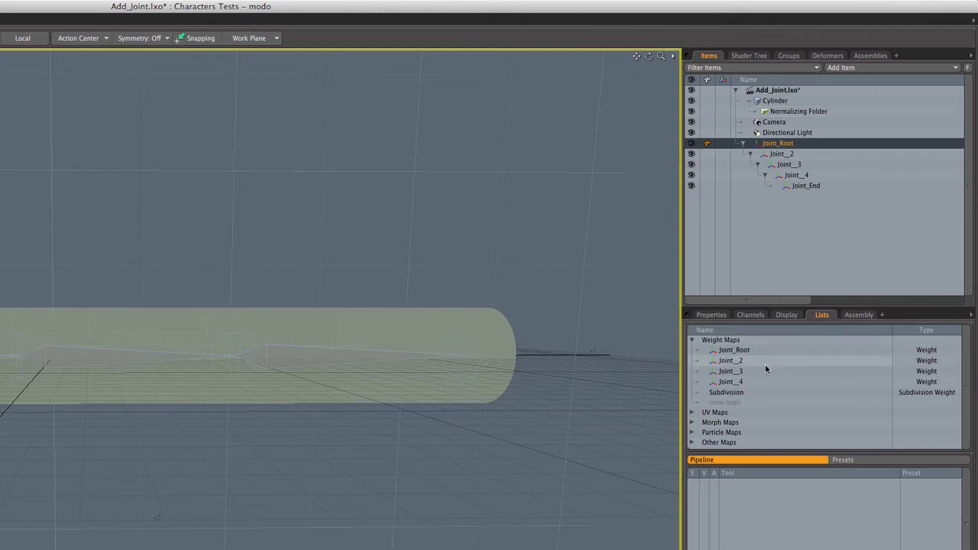
In the Deformers list, expand Normalizing Folder and briefly expand Transform : Joint_Root
left_click(828, 55)
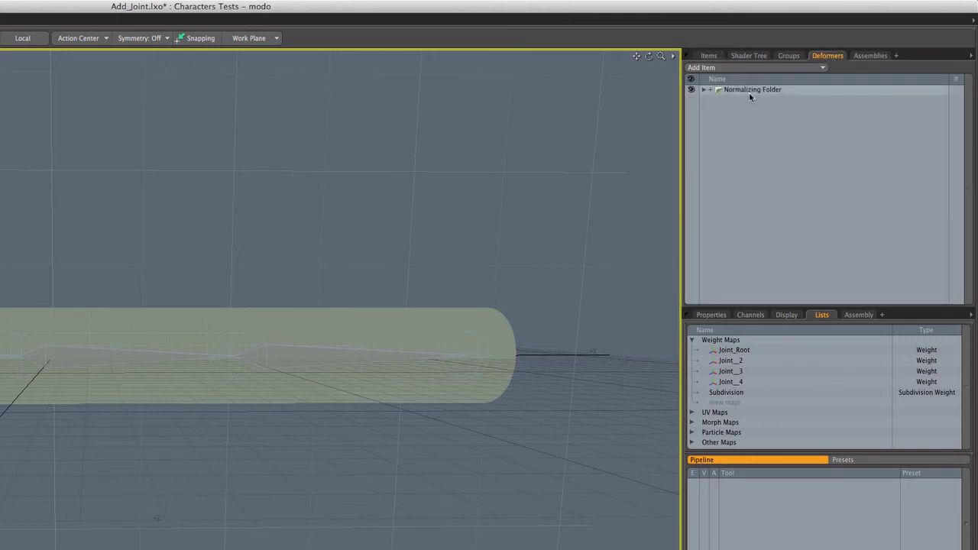
left_click(704, 90)
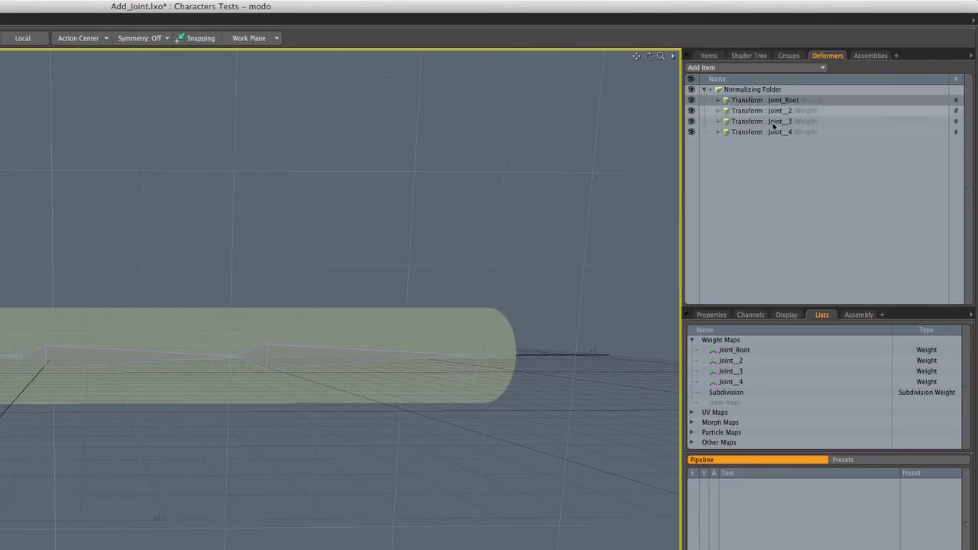
left_click(717, 104)
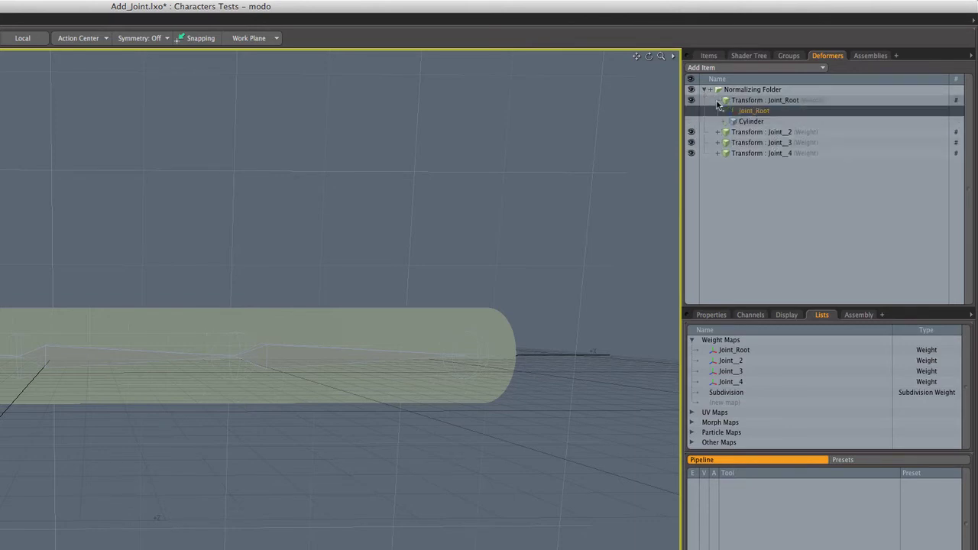
left_click(741, 112)
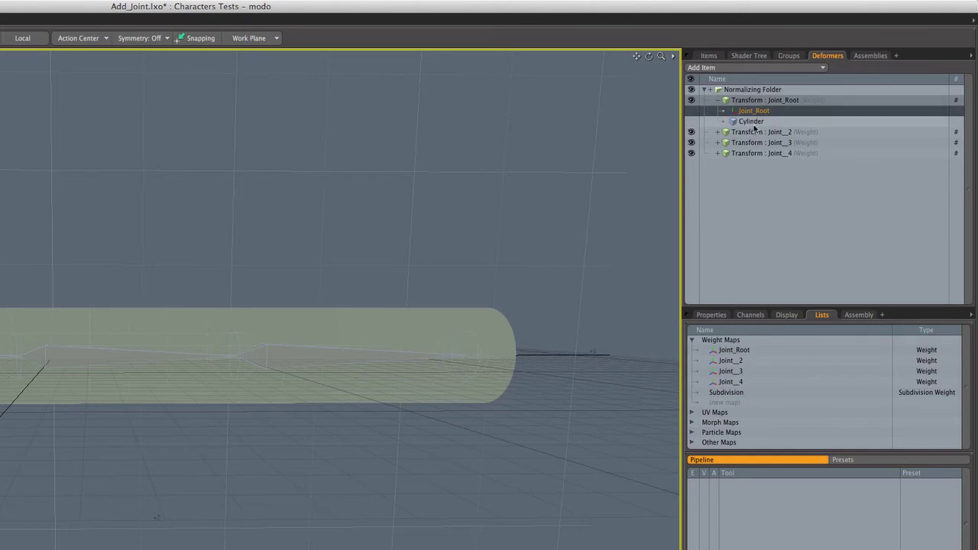
left_click(717, 100)
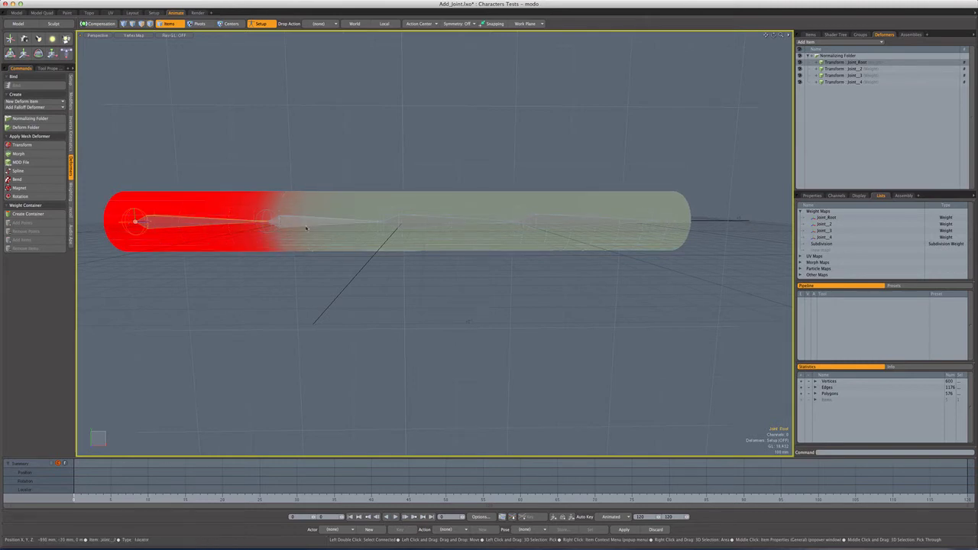
Show Joint_Root's weighting on the cylinder, then switch to the Items tab and Weighting tools
left_click(312, 224)
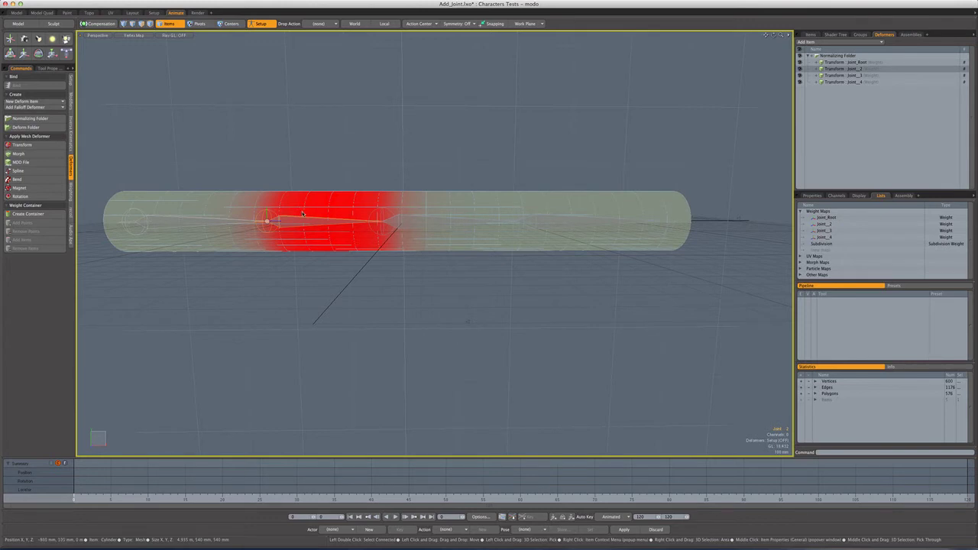
left_click(240, 222)
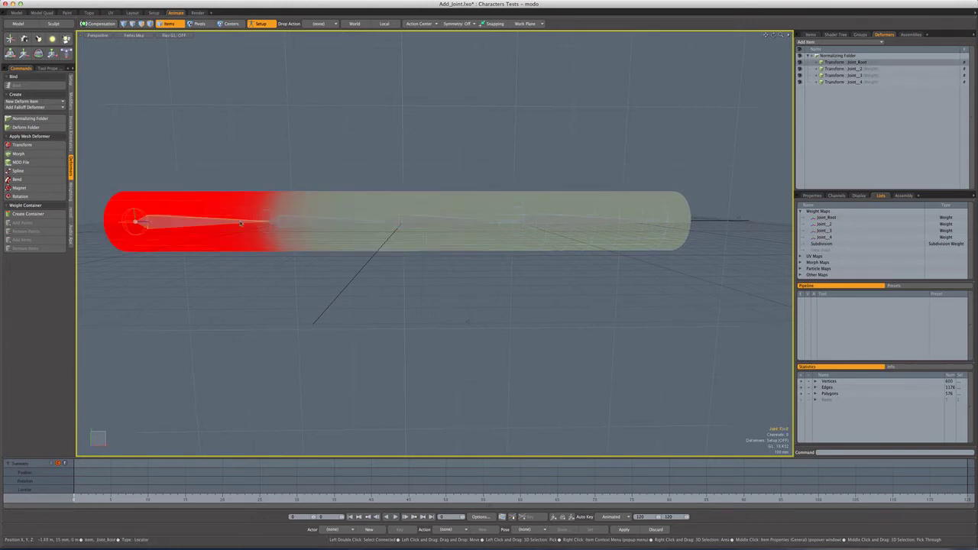
left_click(810, 35)
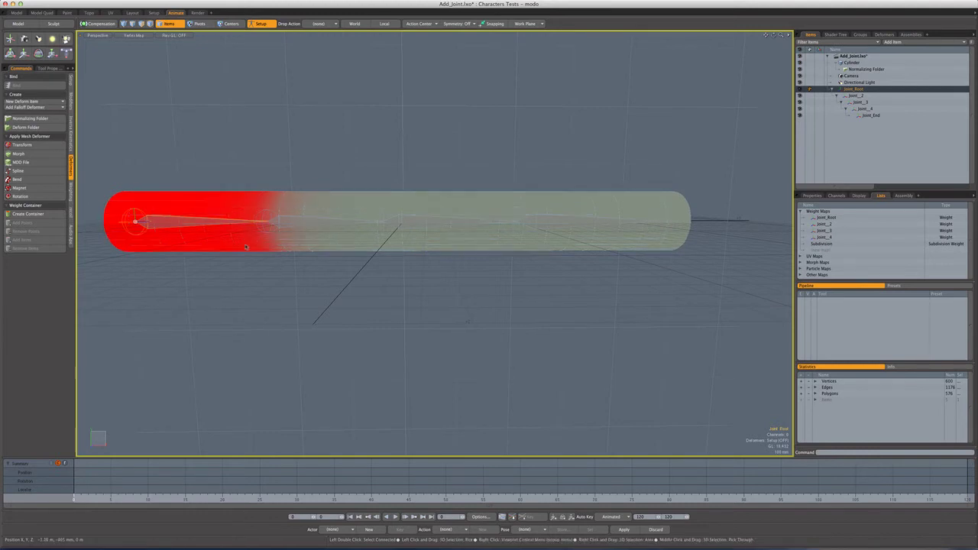
left_click(70, 191)
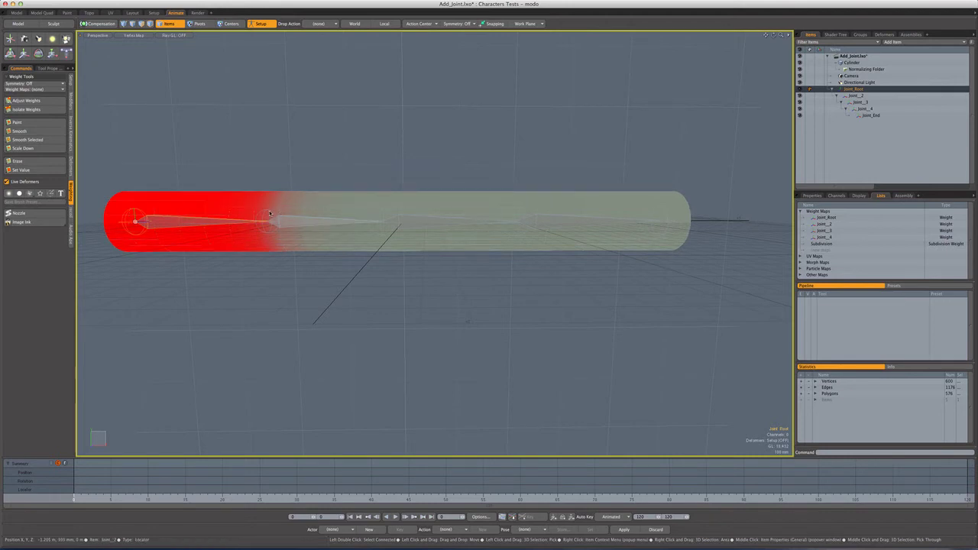
Paint Joint_Root's weight further along the cylinder and smooth its boundary toward the second joint
left_click(30, 122)
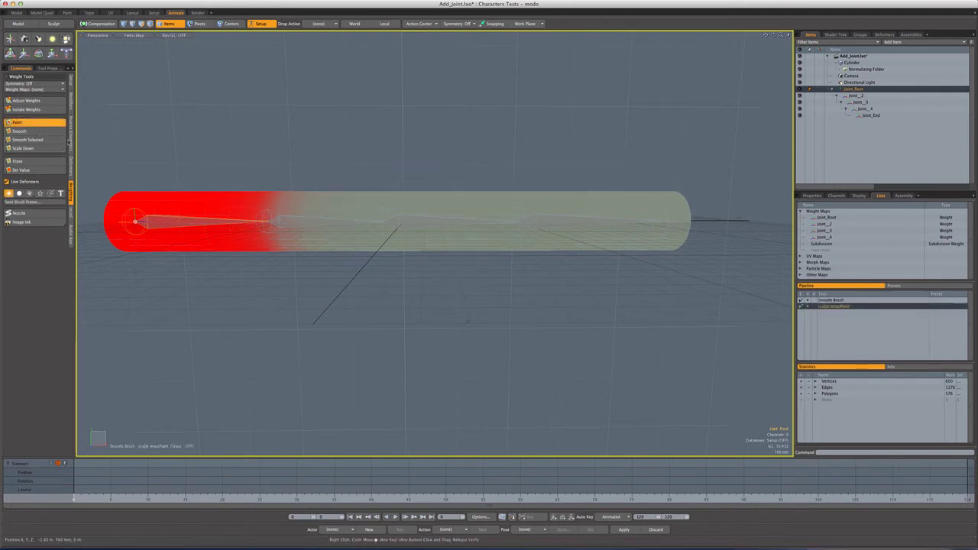
left_click_drag(303, 278, 285, 206, "alt")
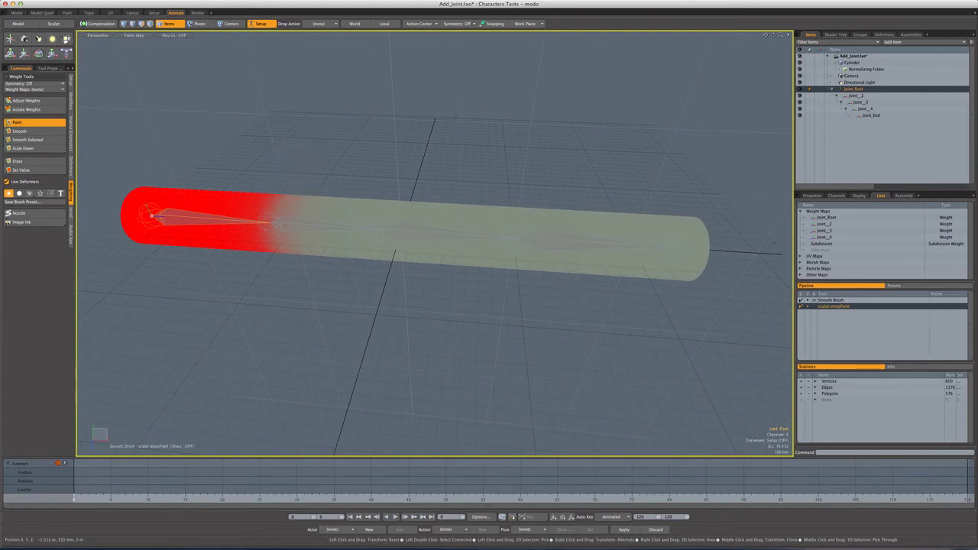
mouse_move(273, 220)
left_mouse_down()
mouse_move(281, 209)
mouse_move(284, 229)
mouse_move(287, 221)
mouse_move(162, 171)
left_mouse_up()
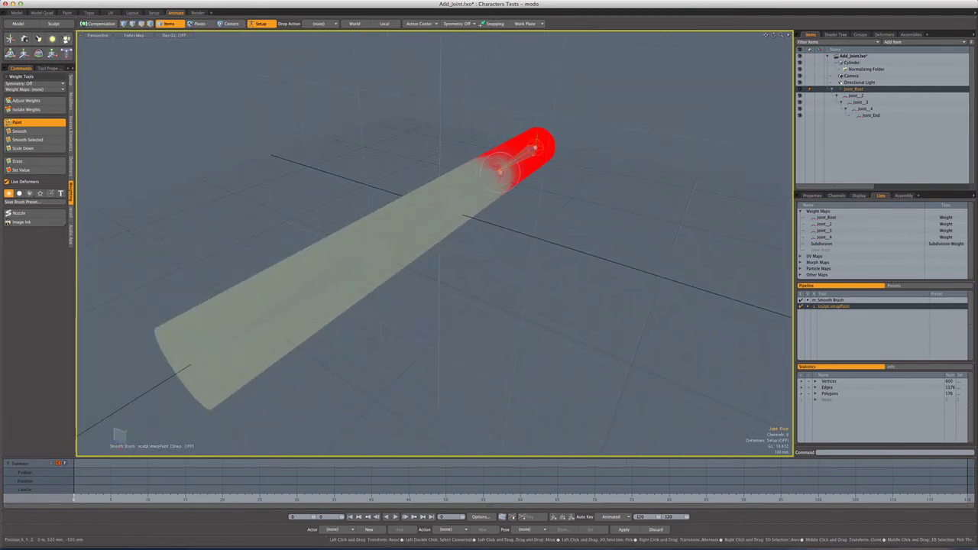
left_click_drag(505, 156, 634, 152, "alt")
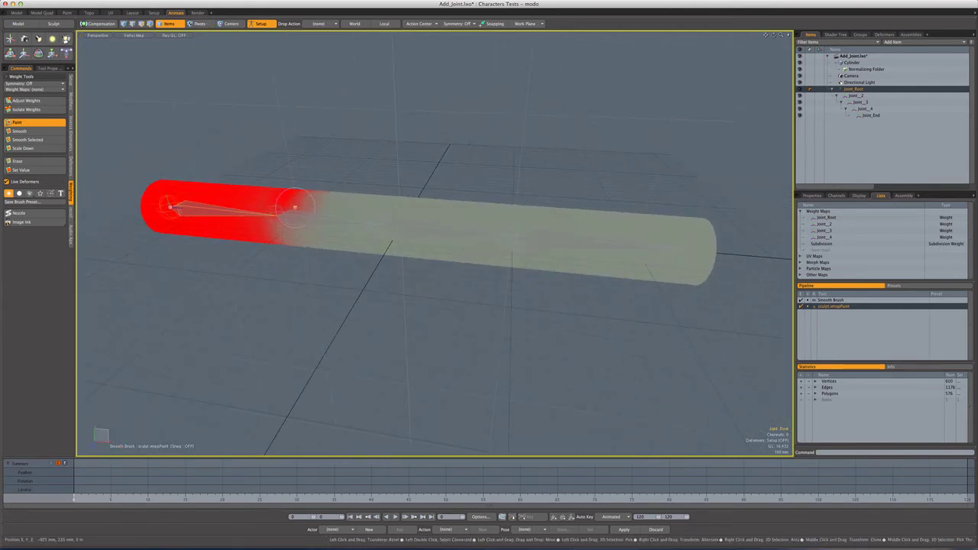
mouse_move(286, 225)
left_mouse_down("alt")
mouse_move(260, 217)
mouse_move(282, 210)
left_mouse_up("alt")
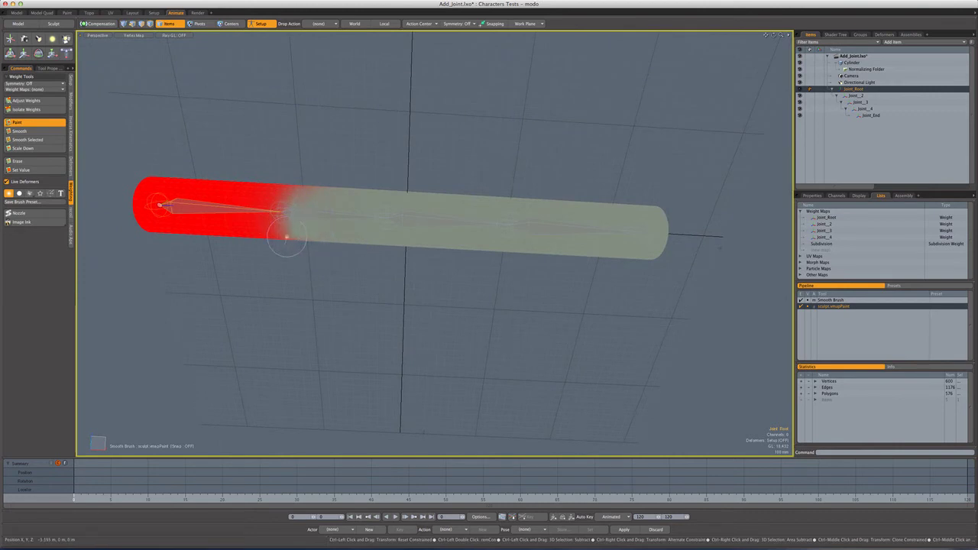
mouse_move(281, 208)
left_mouse_down()
mouse_move(267, 222)
mouse_move(280, 233)
mouse_move(269, 208)
mouse_move(260, 223)
mouse_move(268, 196)
mouse_move(267, 228)
mouse_move(271, 206)
mouse_move(315, 197)
mouse_move(302, 209)
left_mouse_up()
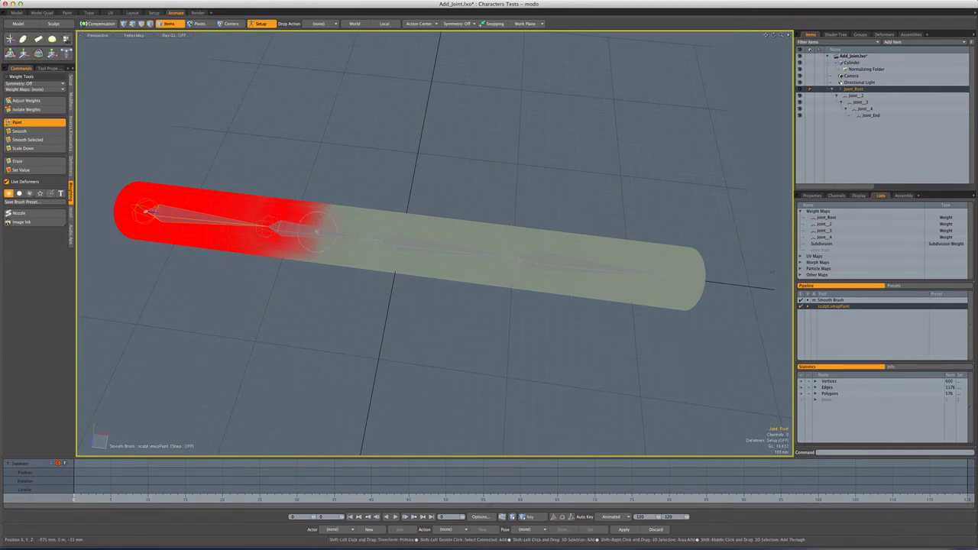
left_click_drag(333, 242, 335, 269, "alt")
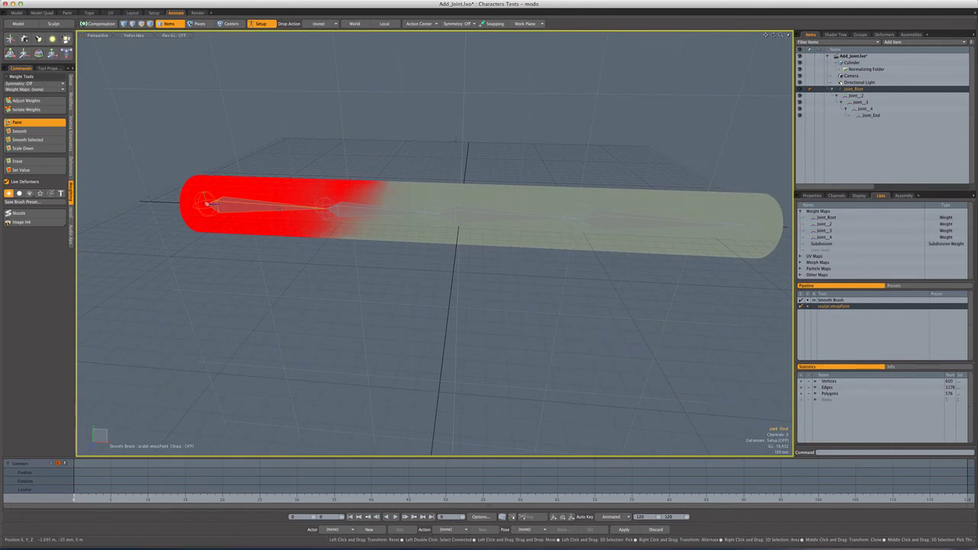
key("space")
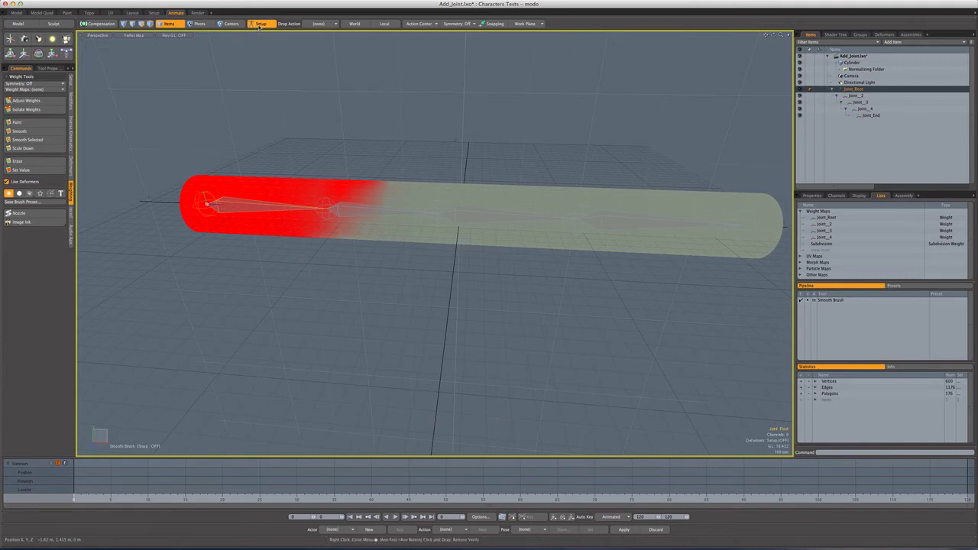
Rotate Joint_2 to test-bend the cylinder, undo the bend, and return to Setup mode
left_click(376, 216)
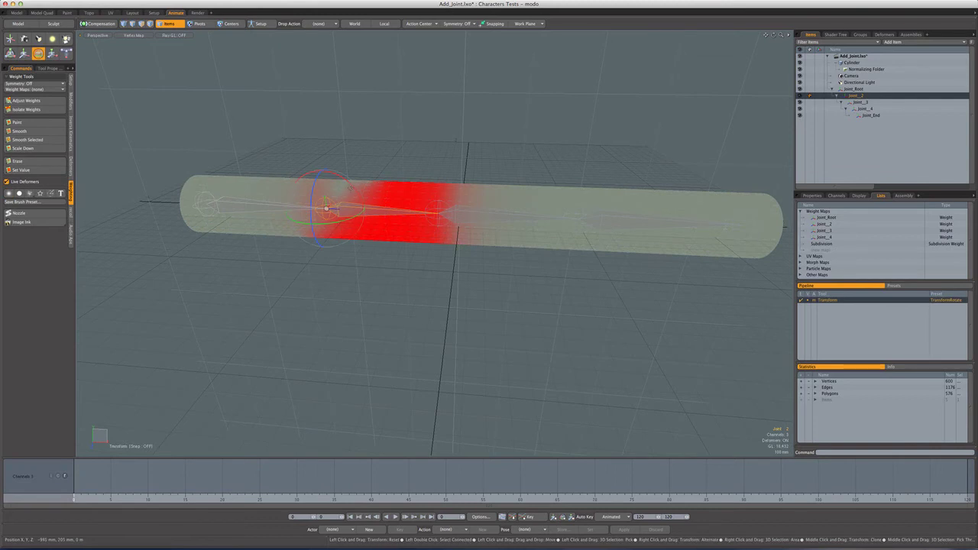
key("e")
left_click_drag(318, 201, 355, 252)
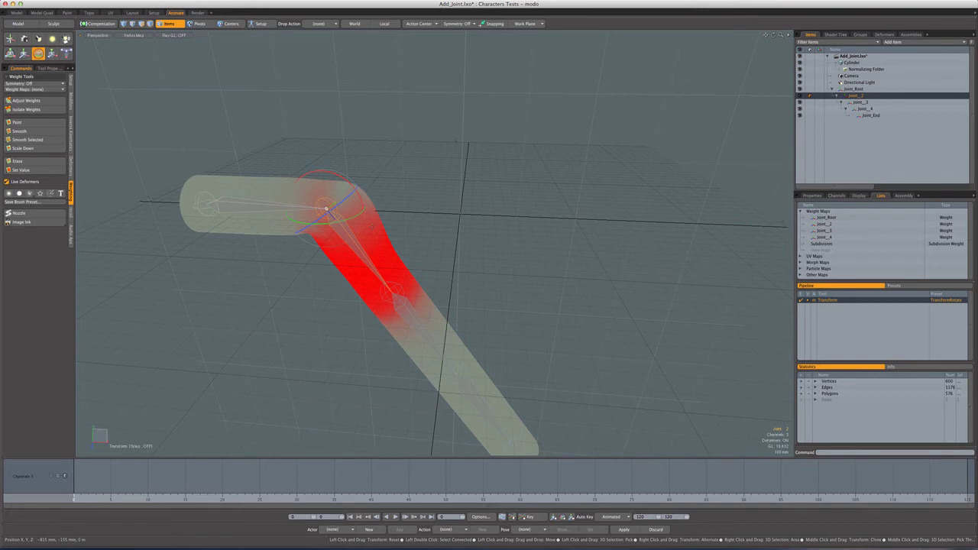
key("ctrl+z")
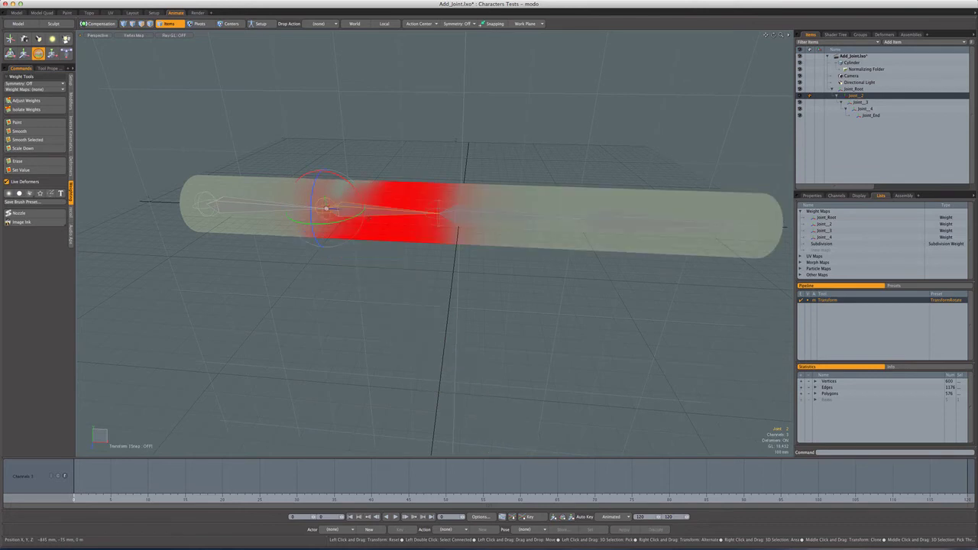
key("space")
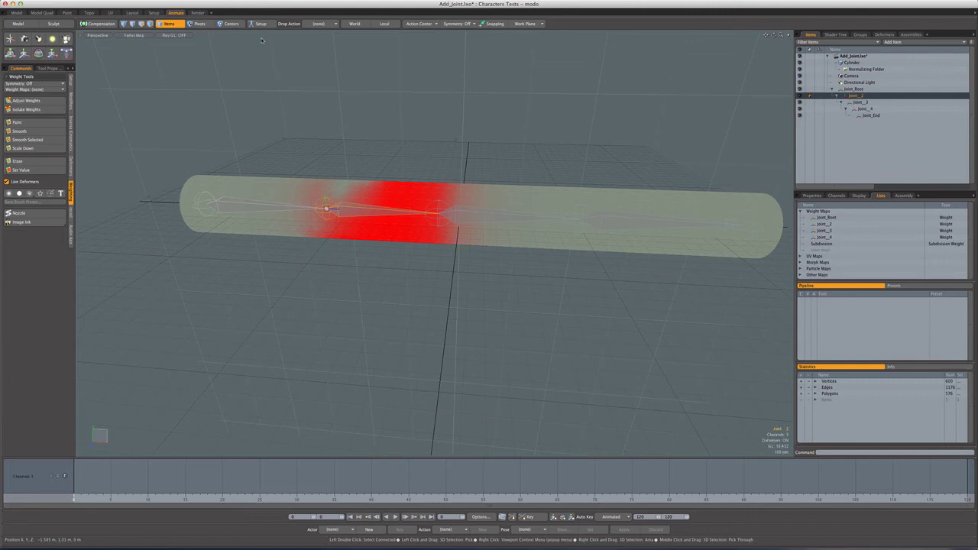
left_click(260, 24)
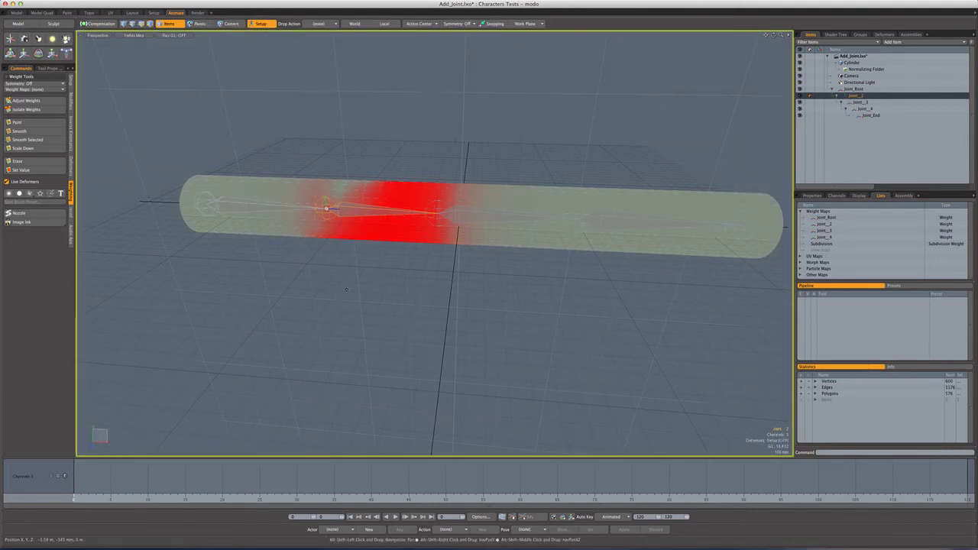
Orbit to a side view and select Joint_Root to display its red weighting on the cylinder
left_click_drag(346, 290, 291, 199, "alt")
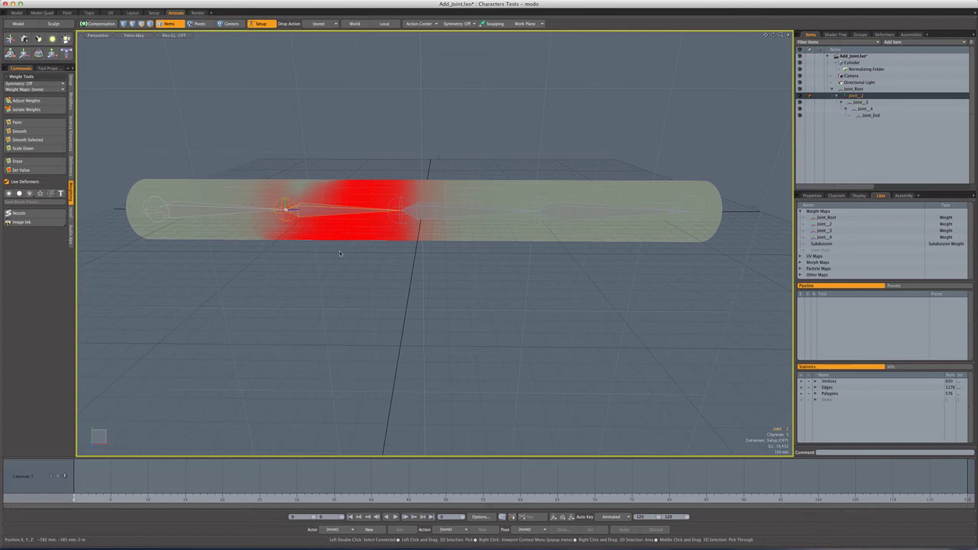
left_click(841, 89)
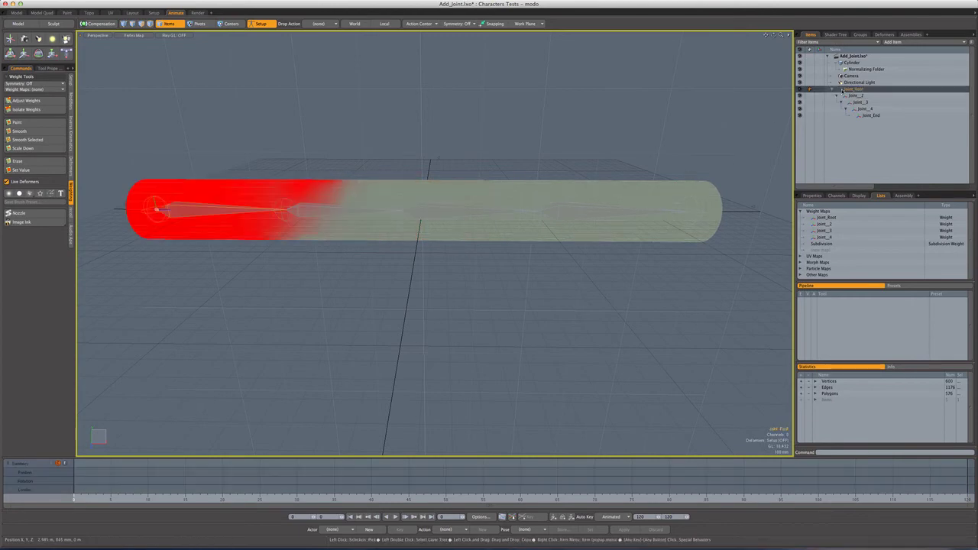
Use the Skeleton tool in Insert mode to add a joint between Joint_4 and Joint_End
left_click(71, 82)
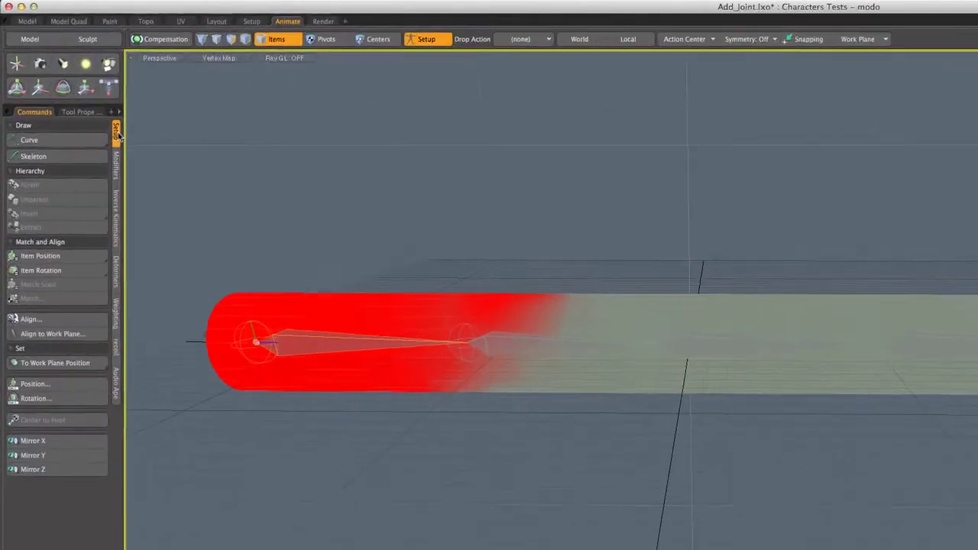
left_click(61, 159)
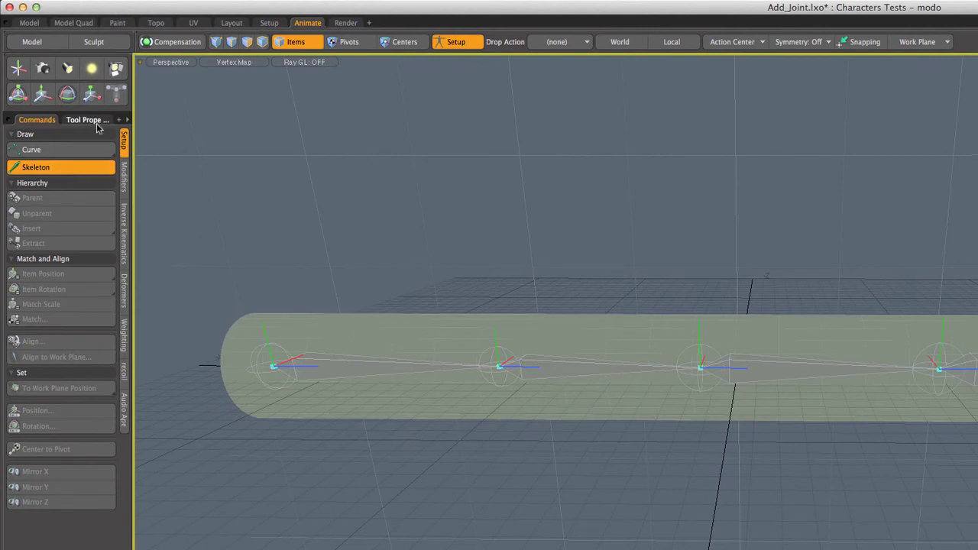
left_click(96, 121)
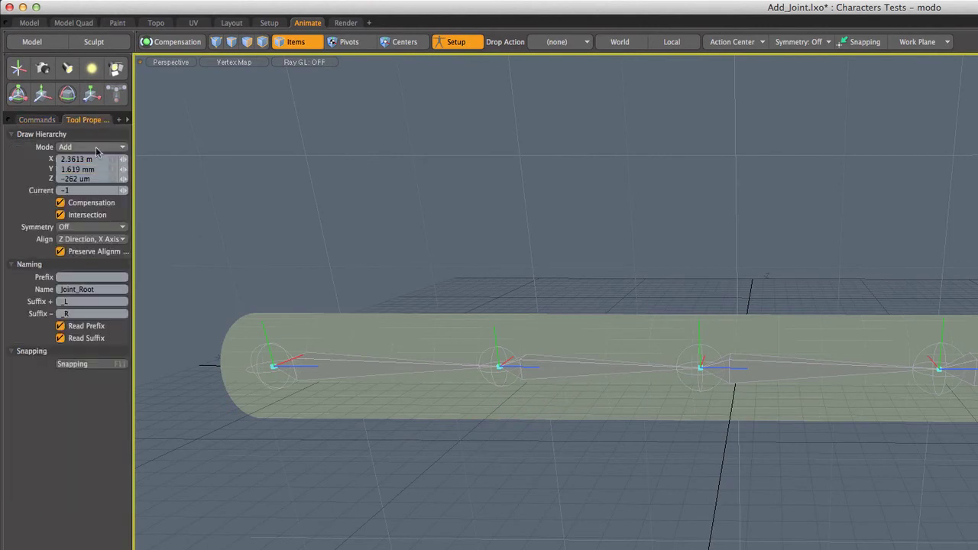
left_click(97, 148)
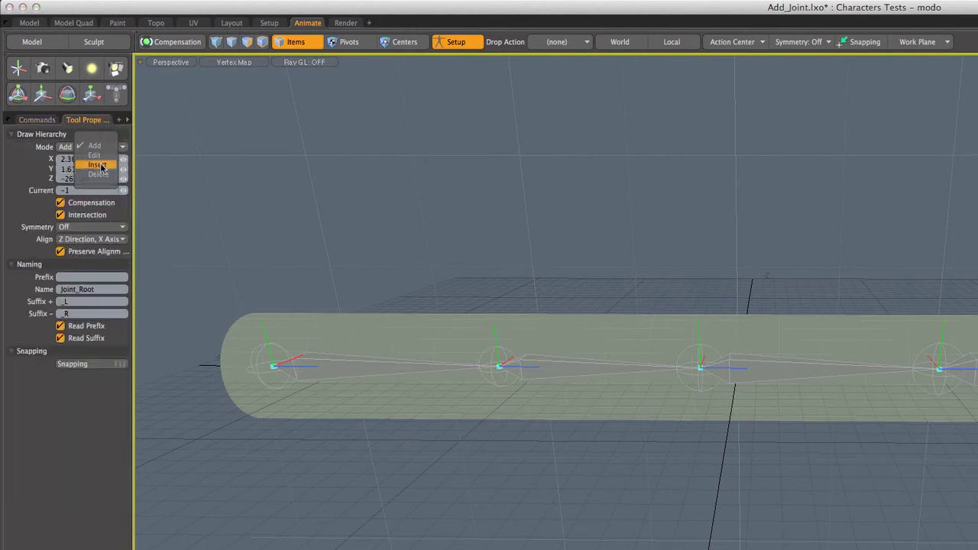
left_click(97, 166)
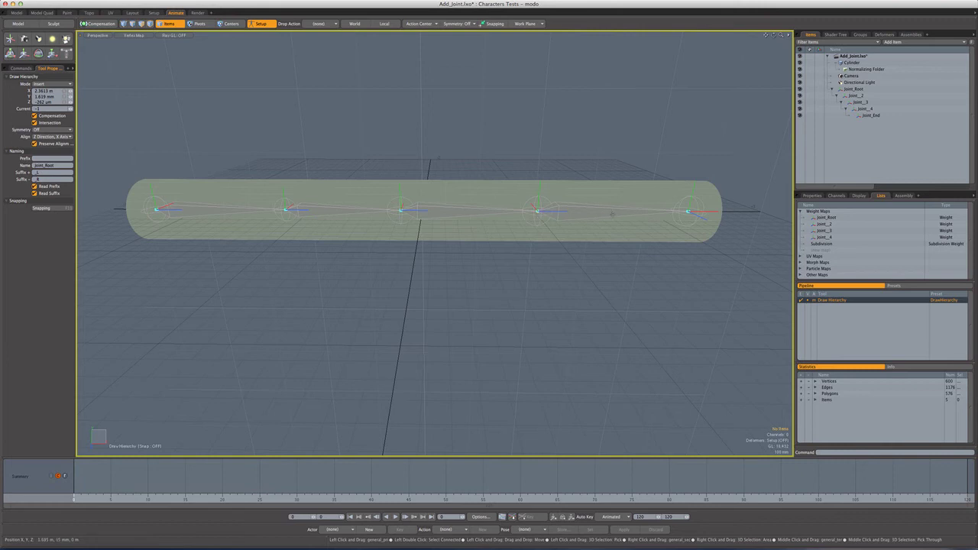
left_click(537, 213)
Preview the weights of Joint_Root, Joint_2, Joint_3 and the last joint, then expand Locator to show Joint_End
key("space")
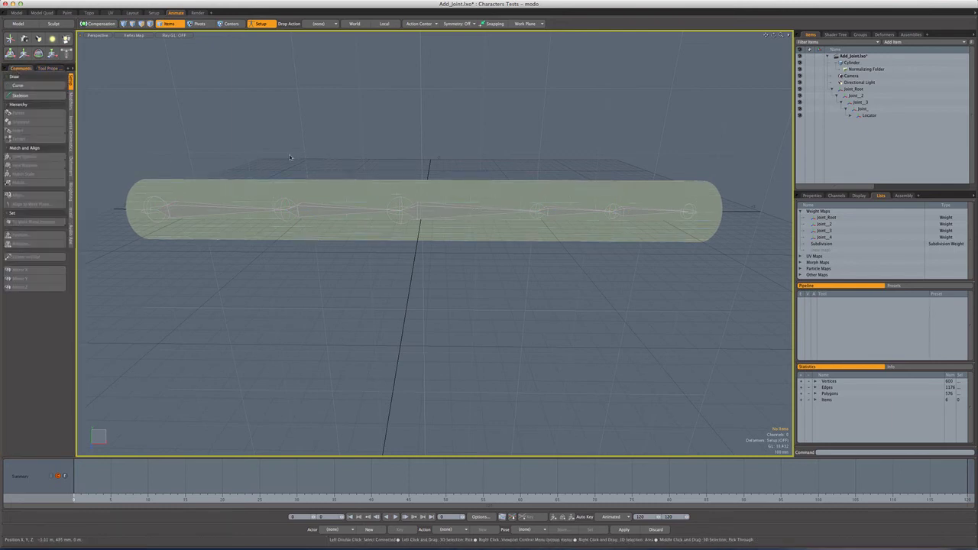
left_click(208, 214)
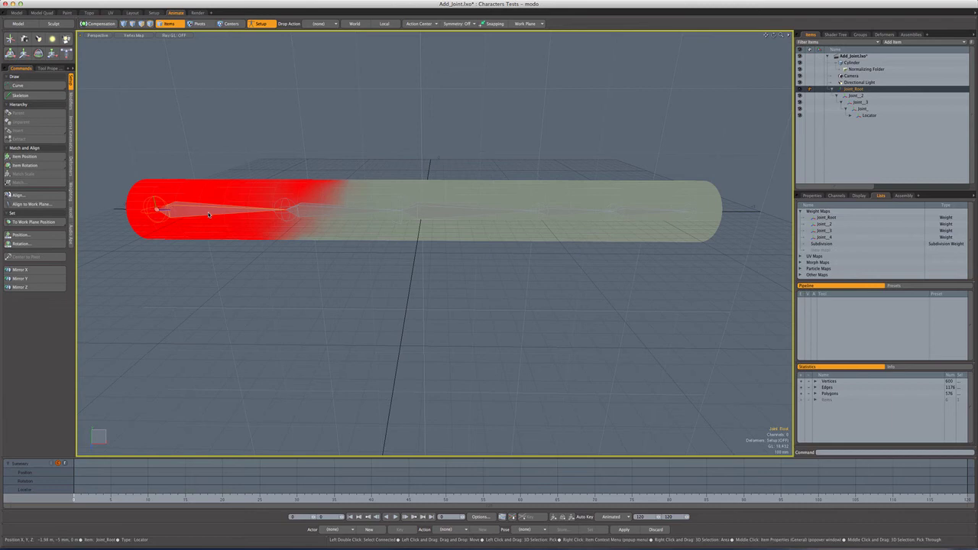
left_click(320, 215)
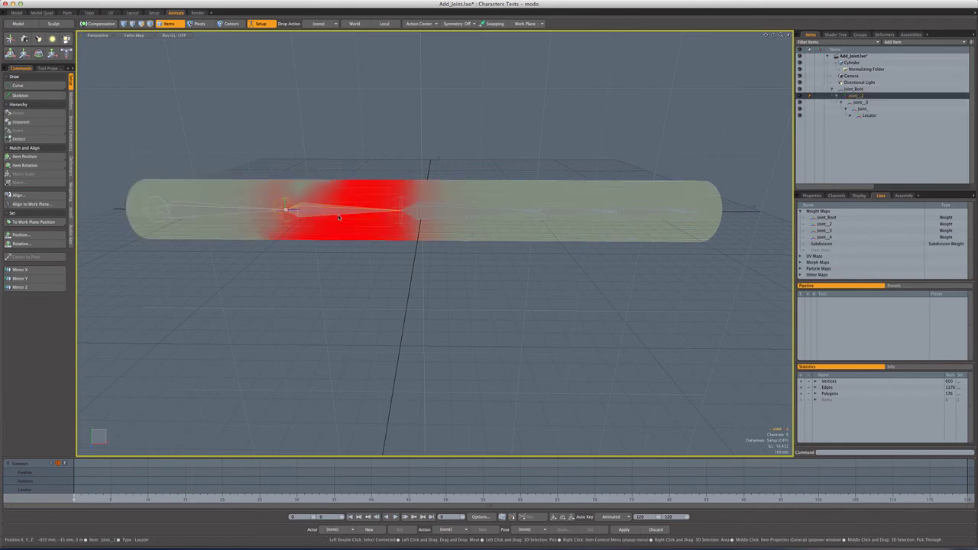
left_click(466, 212)
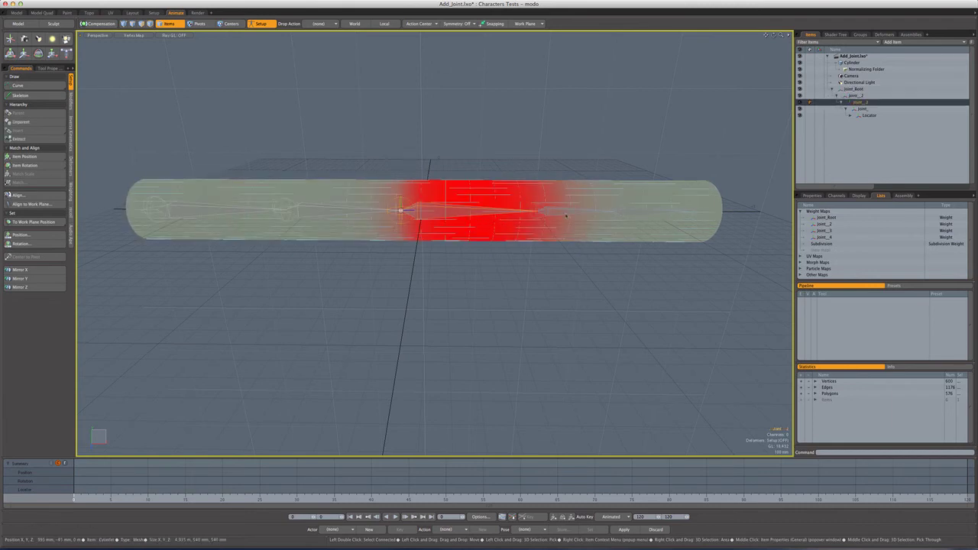
left_click(566, 216)
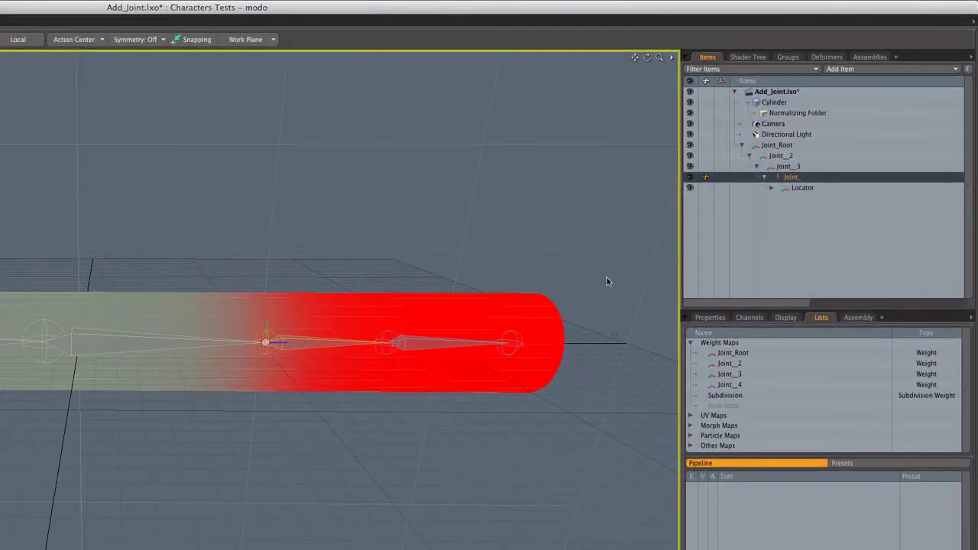
left_click(772, 190)
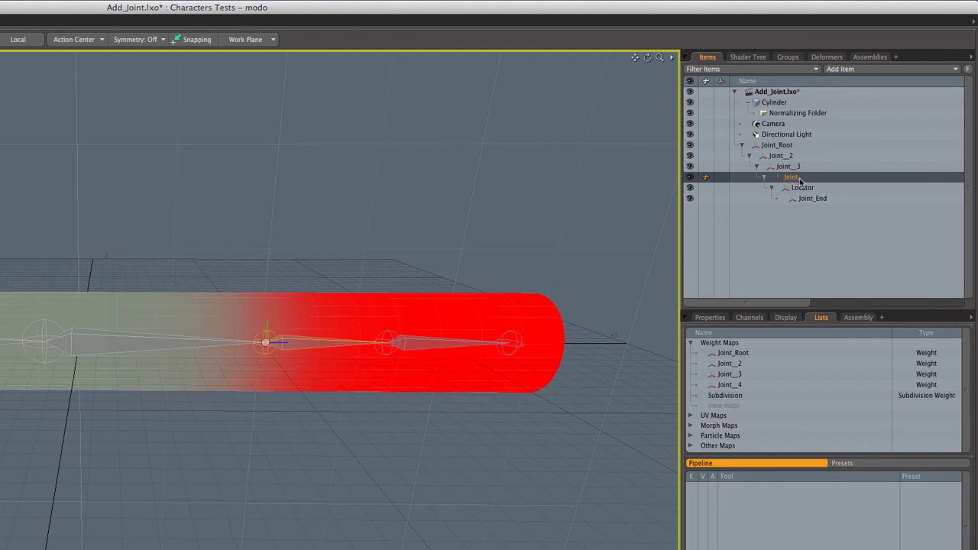
Rename the joint Joint_ to Joint_4
right_click(800, 179)
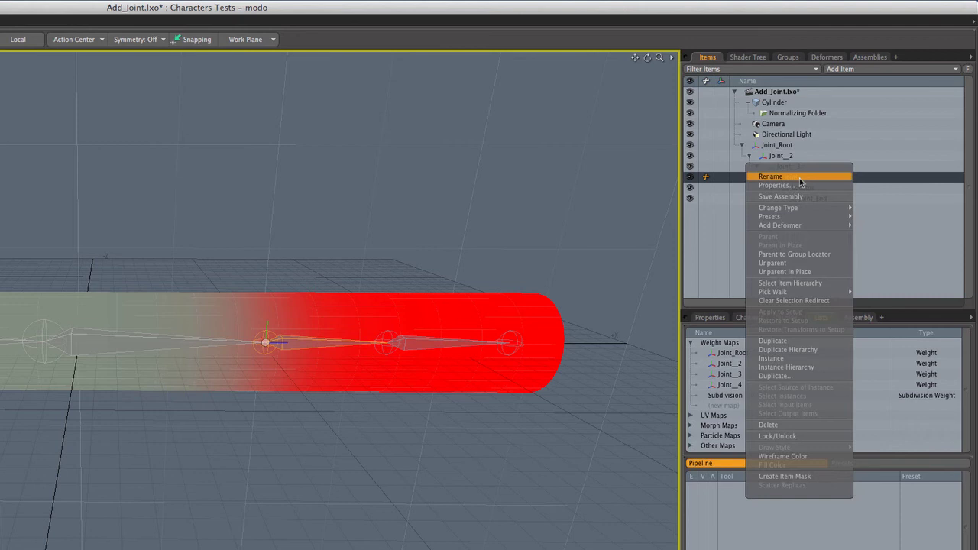
left_click(800, 187)
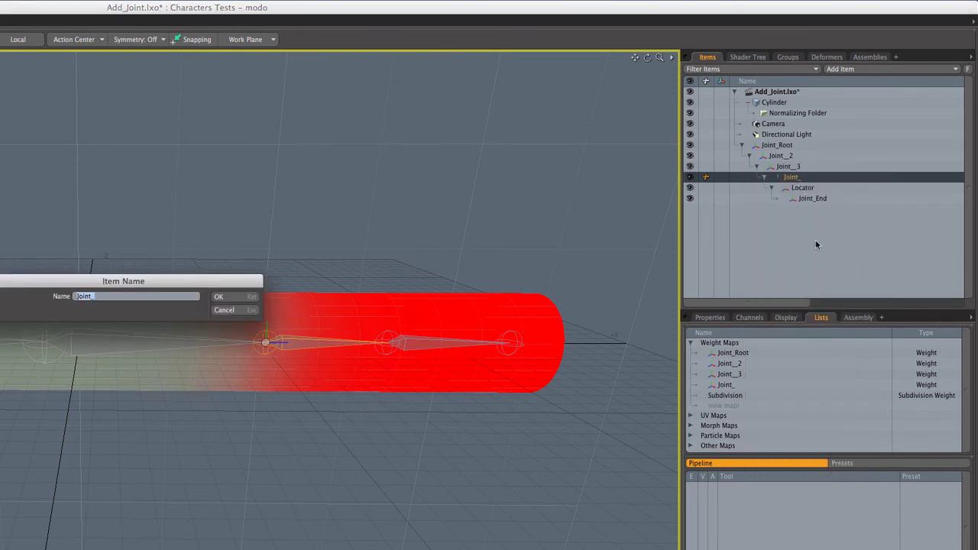
key("Right")
key("Return")
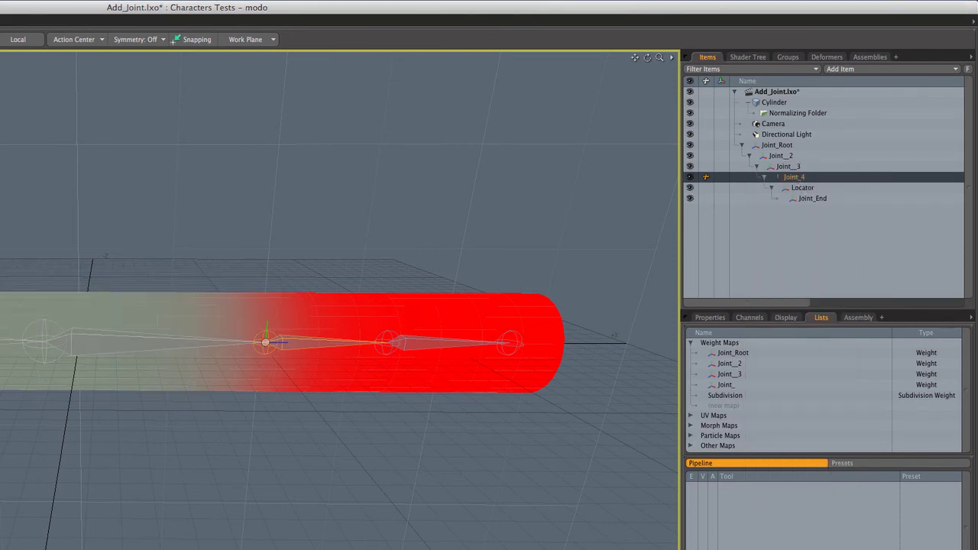
Rename the Locator item to Joint_New
left_click(802, 188)
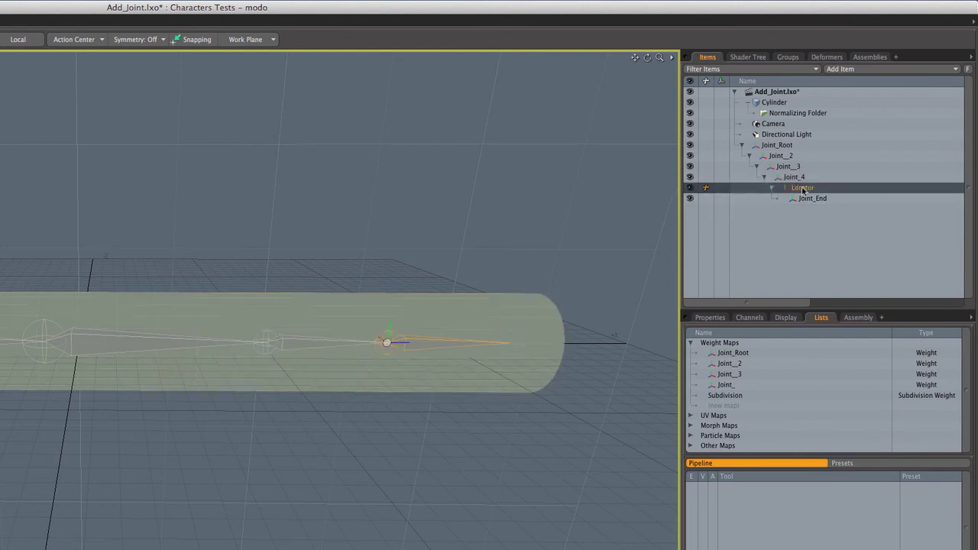
right_click(802, 188)
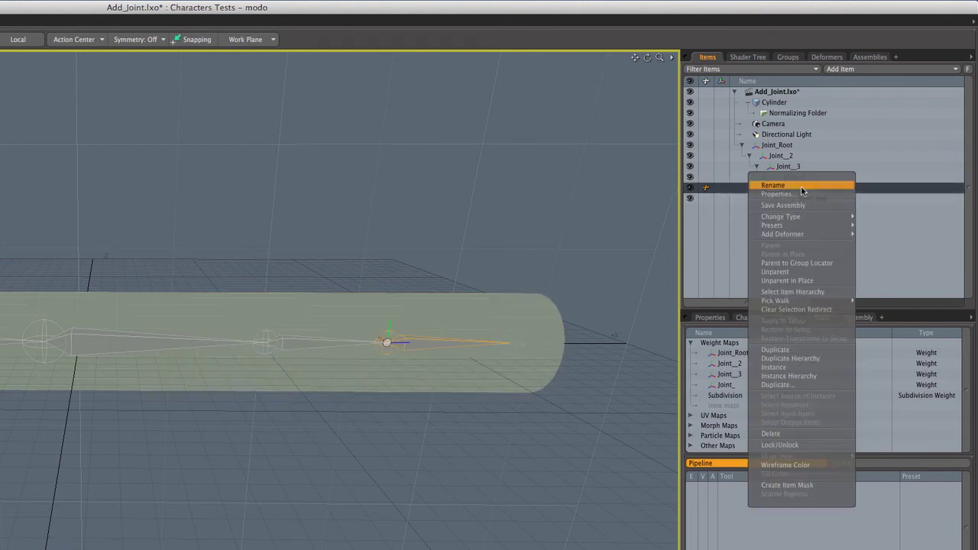
left_click(802, 186)
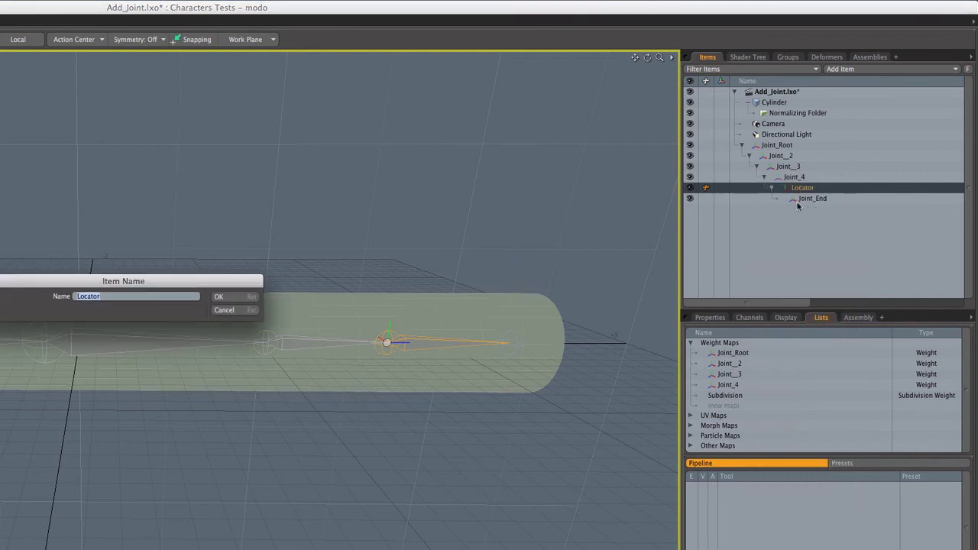
key("BackSpace")
type("Joint_New")
key("Return")
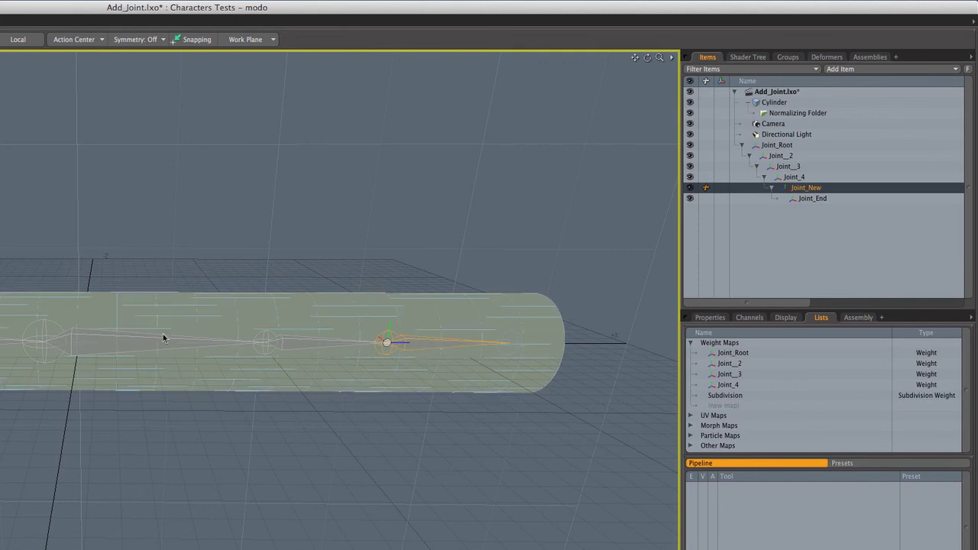
left_click(296, 344)
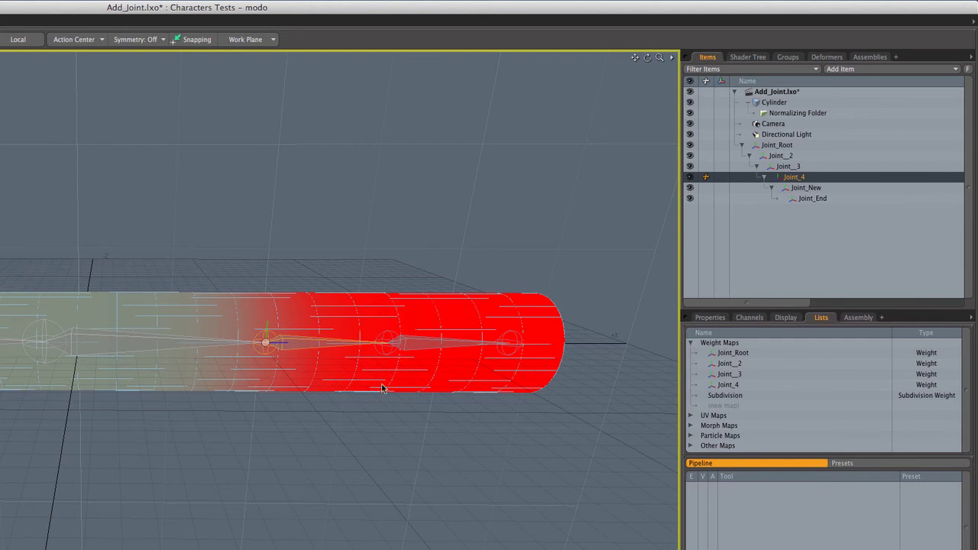
left_click(427, 345)
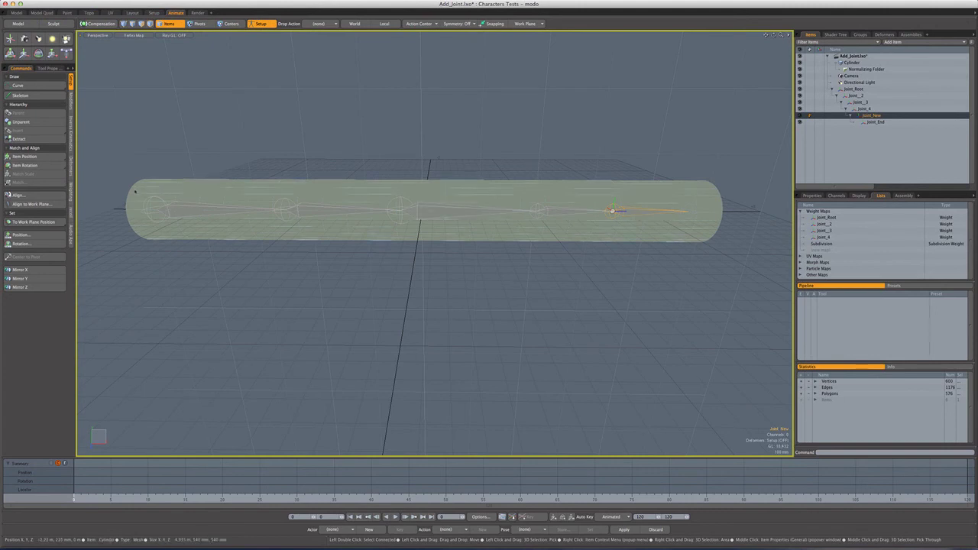
Bind the Cylinder to Joint_New from the Deformers commands using the default bind settings
left_click(71, 195)
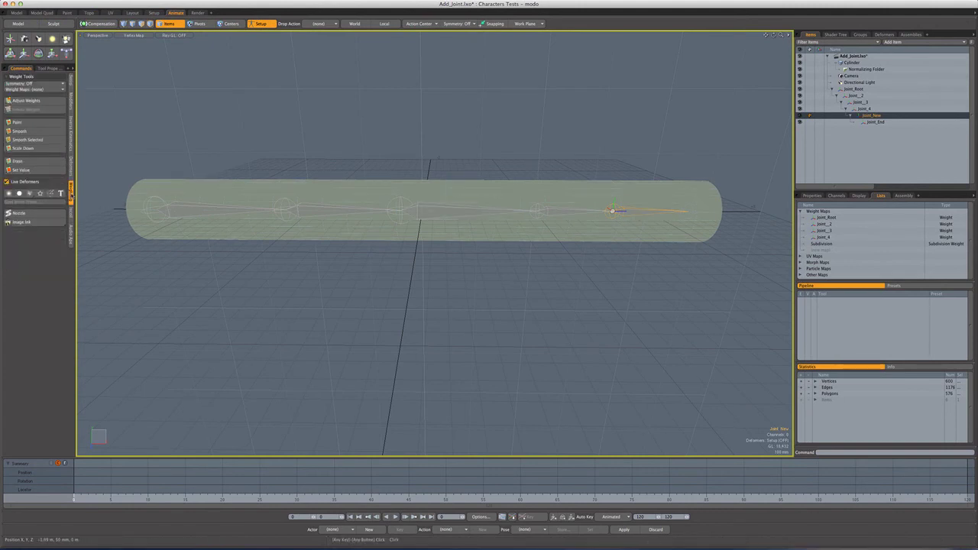
left_click(71, 166)
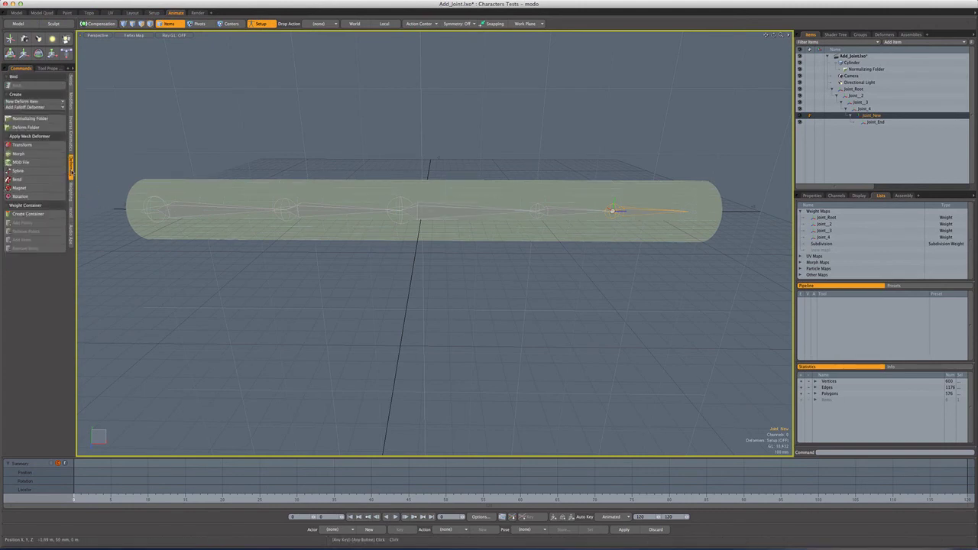
left_click(226, 194, "shift")
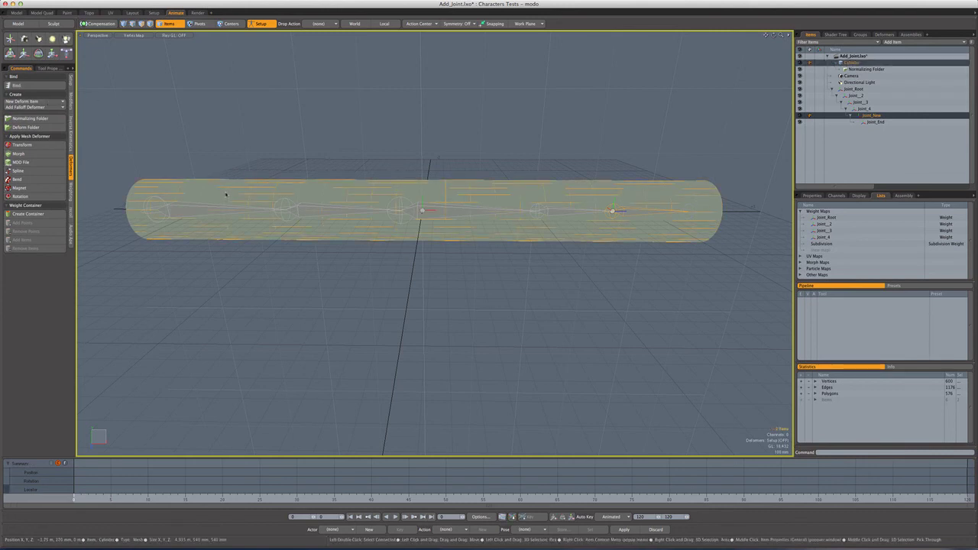
left_click(30, 86)
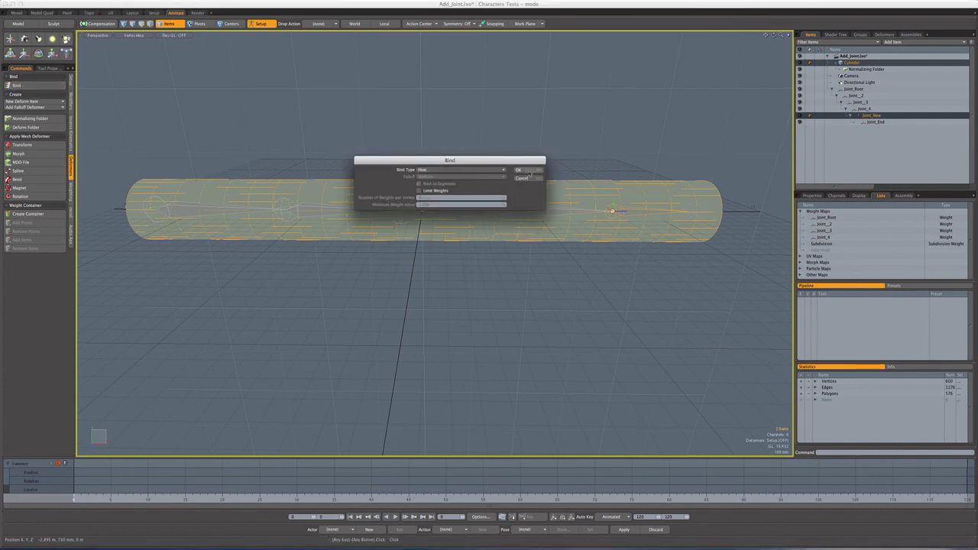
left_click(529, 171)
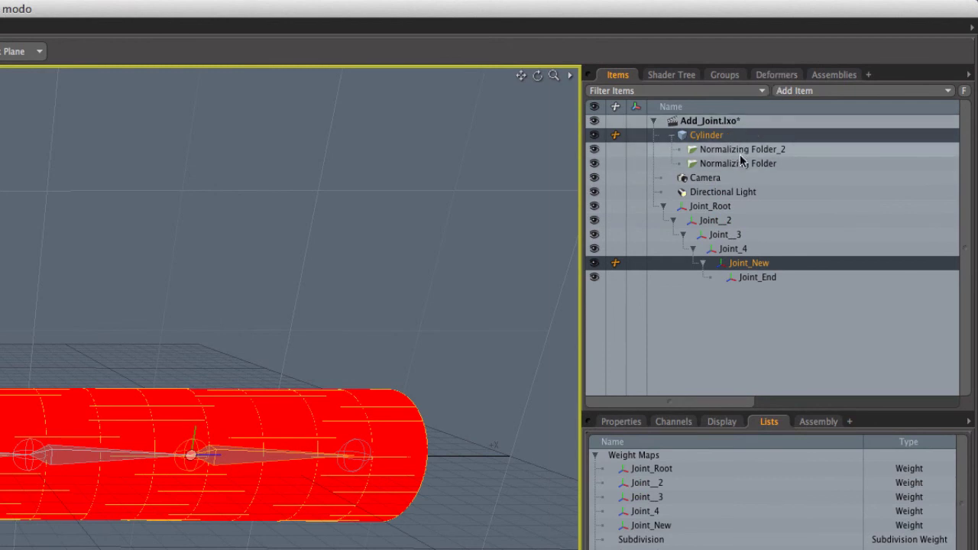
left_click(772, 77)
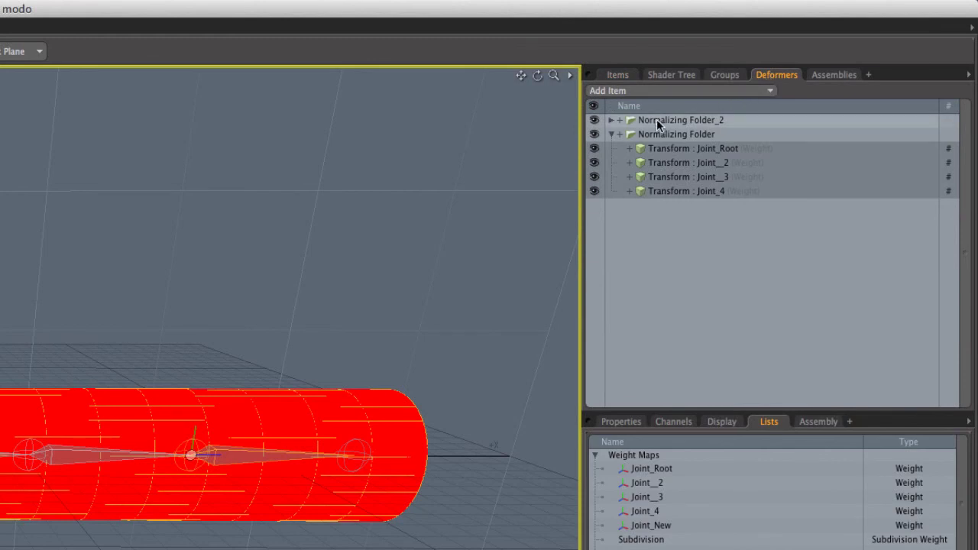
left_click(609, 122)
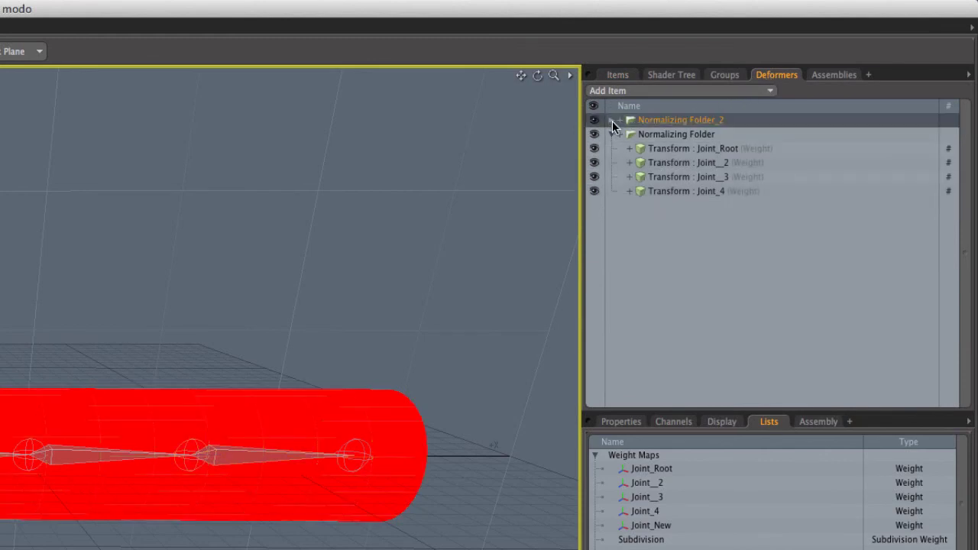
left_click(612, 120)
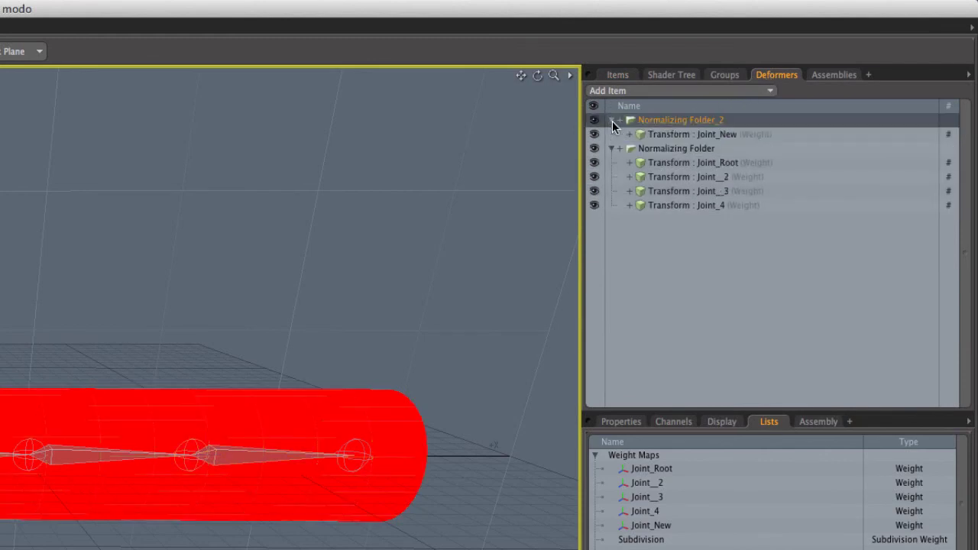
left_click(697, 136)
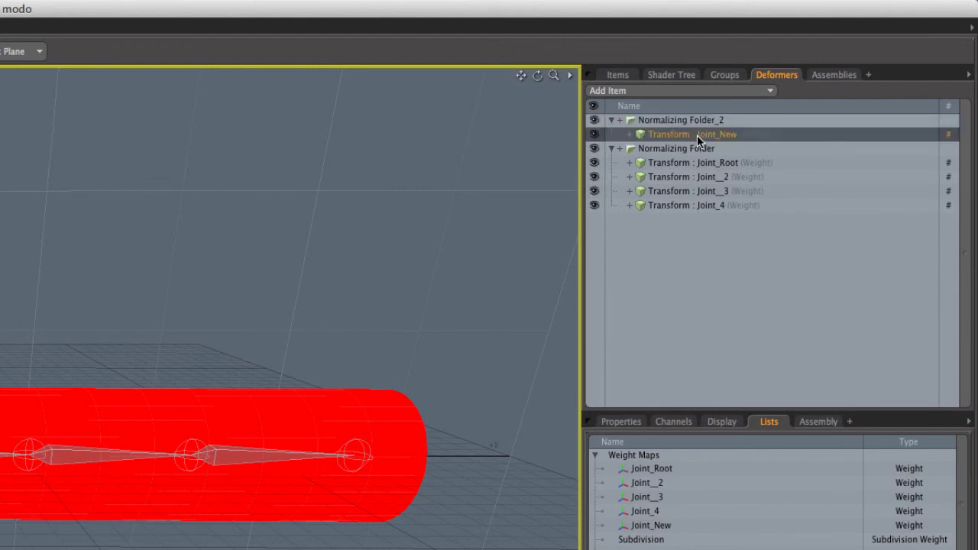
left_click(617, 76)
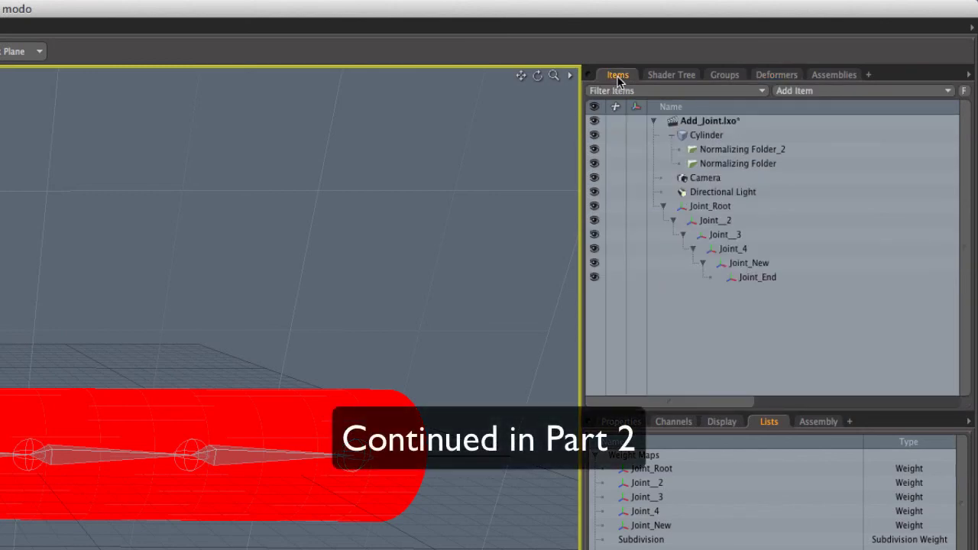